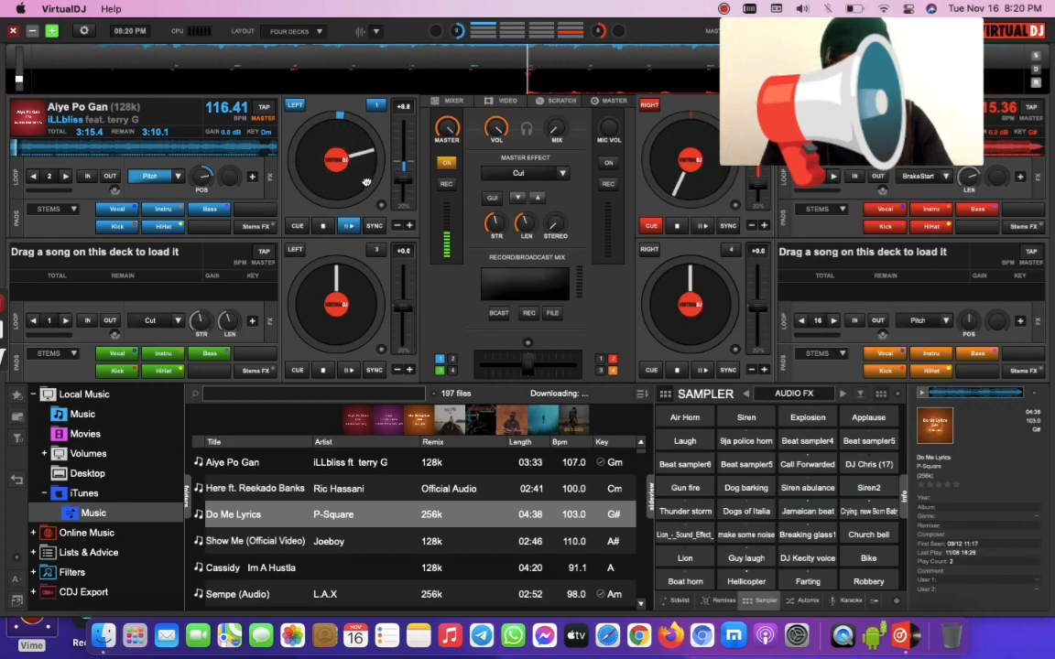
Toggle the Cut master effect on and off over deck 1's playing track and raise the system volume
{"action": "left_click", "coordinate": [534, 179]}
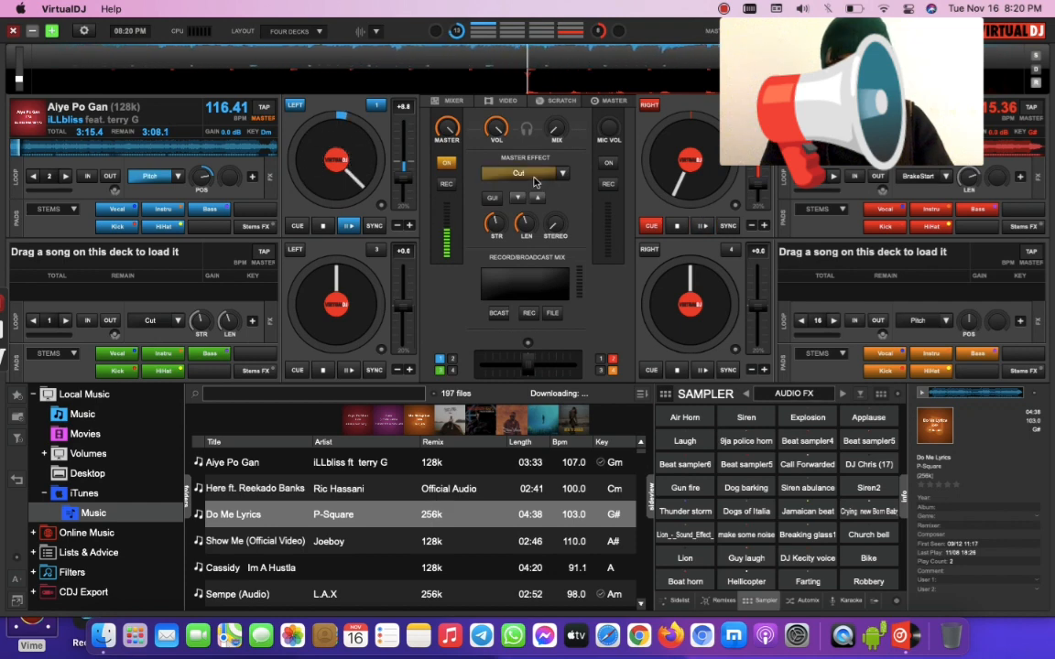
{"action": "left_click", "coordinate": [534, 180]}
{"action": "left_click", "coordinate": [534, 181]}
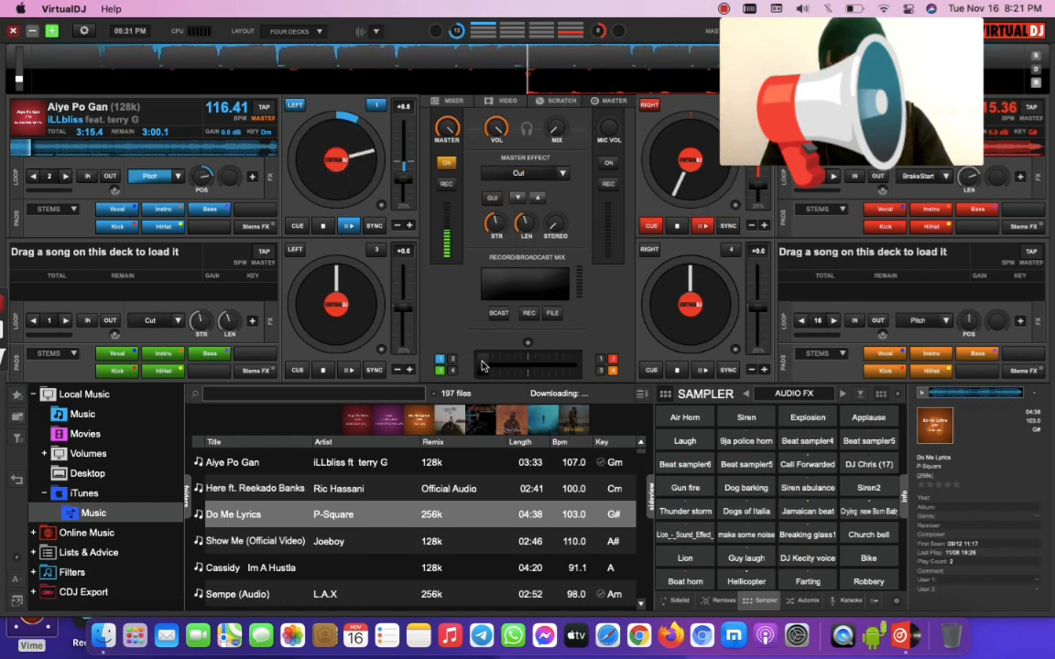
{"action": "key", "text": "XF86AudioRaiseVolume"}
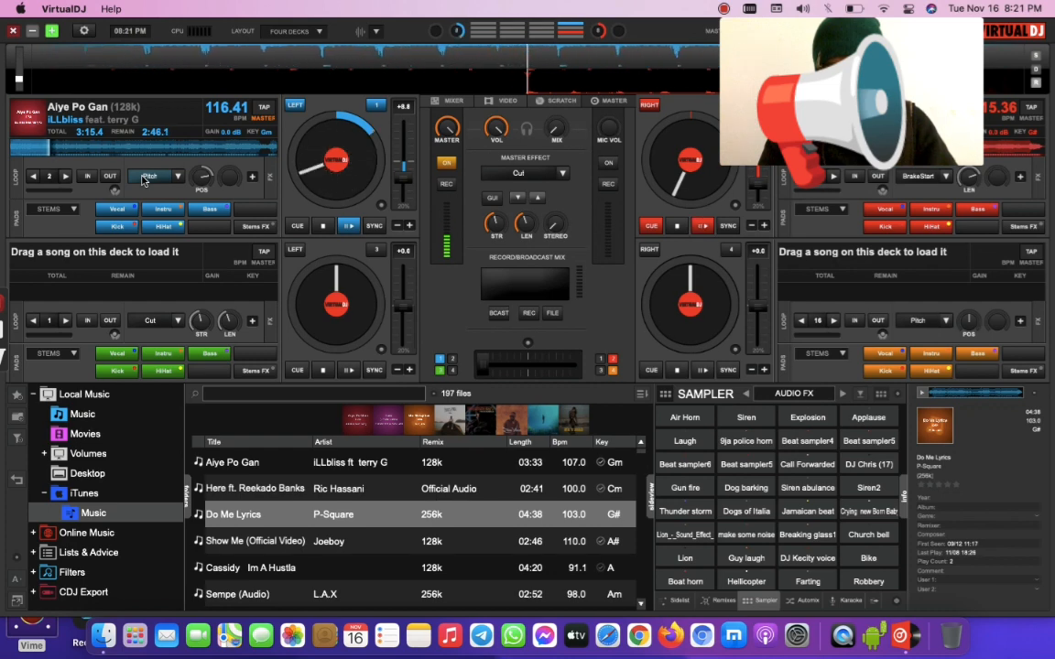
Enable the Pitch effect on deck 1, and mute and restore that deck's Vocal stem
{"action": "left_click", "coordinate": [147, 177]}
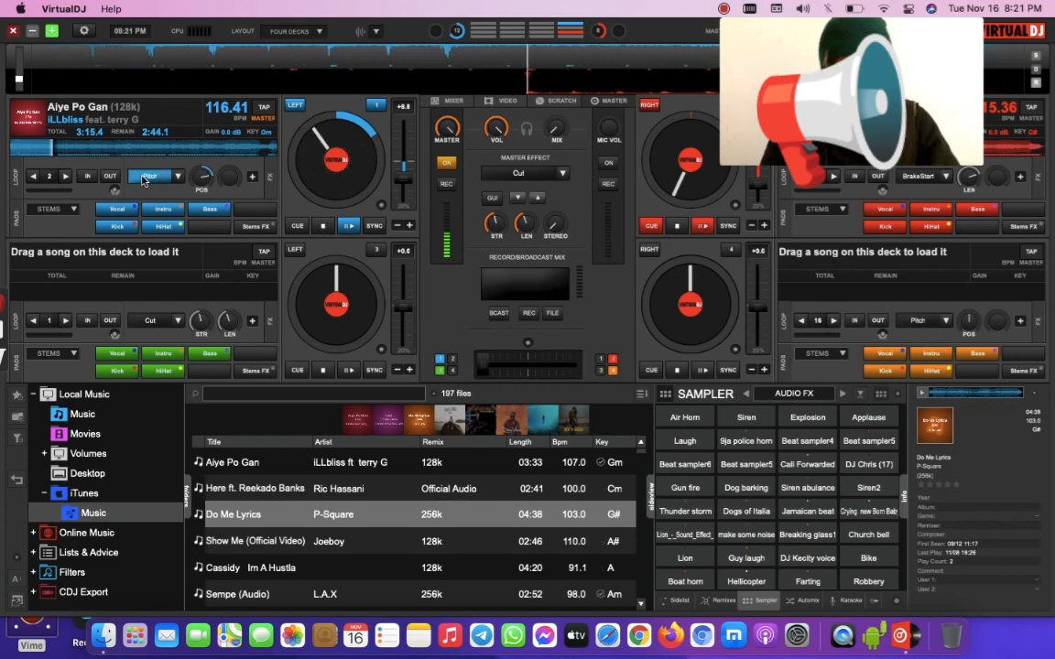
{"action": "left_click", "coordinate": [113, 214]}
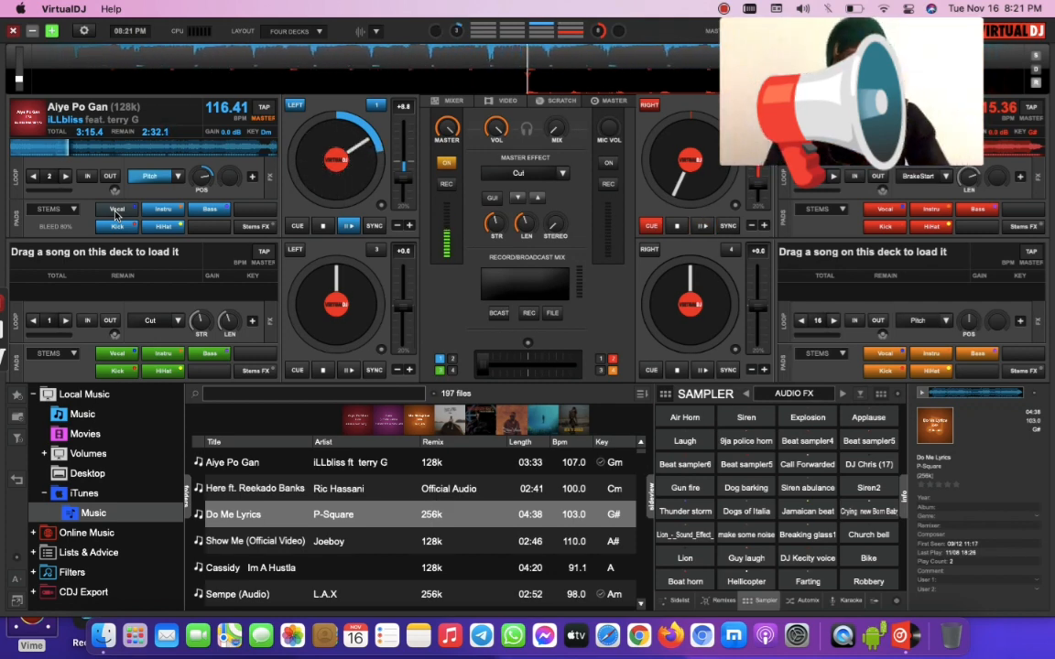
{"action": "left_click", "coordinate": [119, 210]}
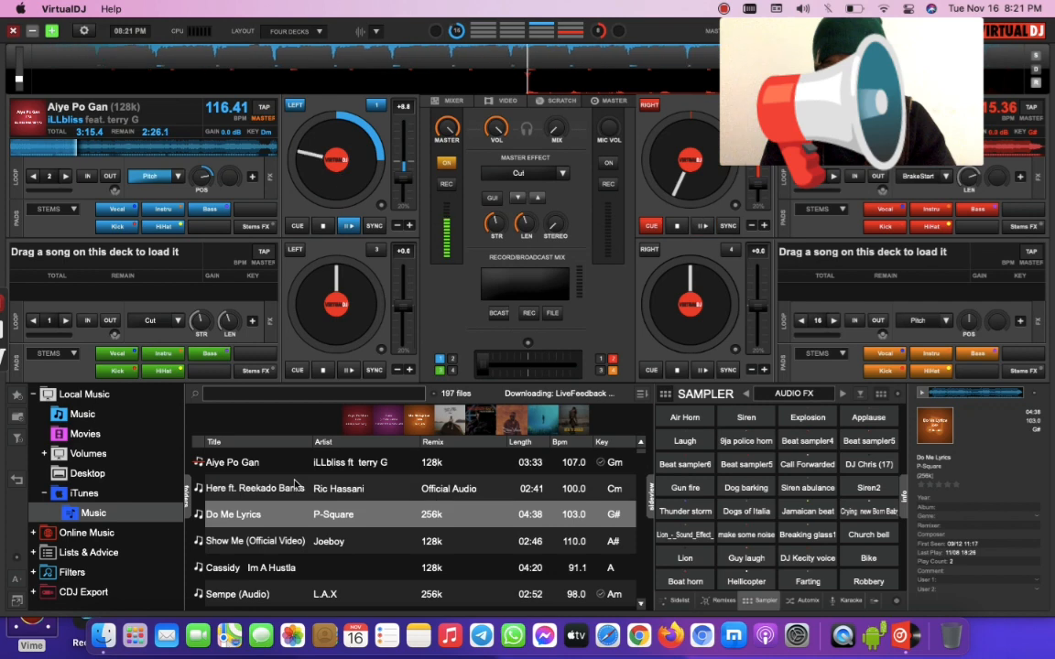
Load Im A Hustla by Cassidy onto deck 4 and start playing it
{"action": "scroll", "coordinate": [287, 495], "scroll_direction": "down", "scroll_amount": 5}
{"action": "scroll", "coordinate": [286, 496], "scroll_direction": "up", "scroll_amount": 3}
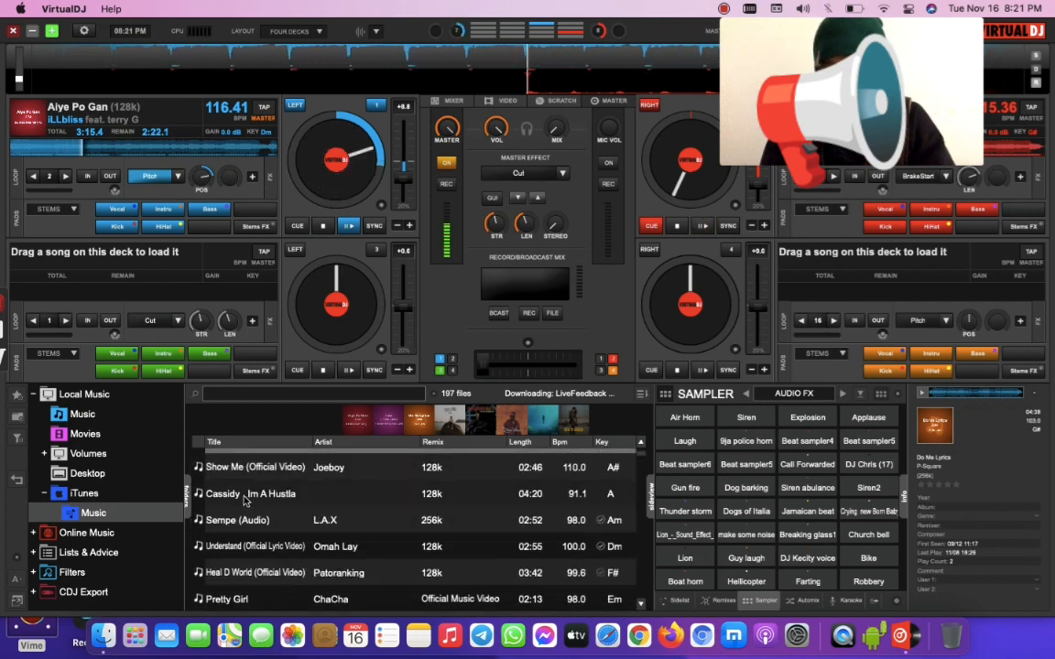
{"action": "left_click_drag", "start_coordinate": [244, 499], "coordinate": [788, 345]}
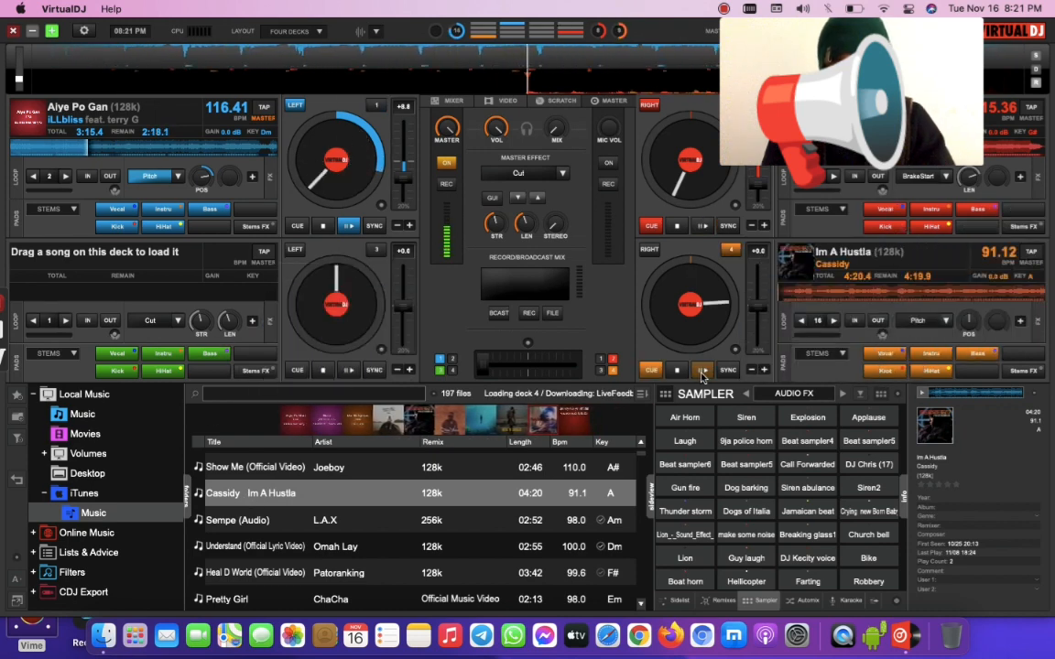
{"action": "left_click", "coordinate": [703, 371]}
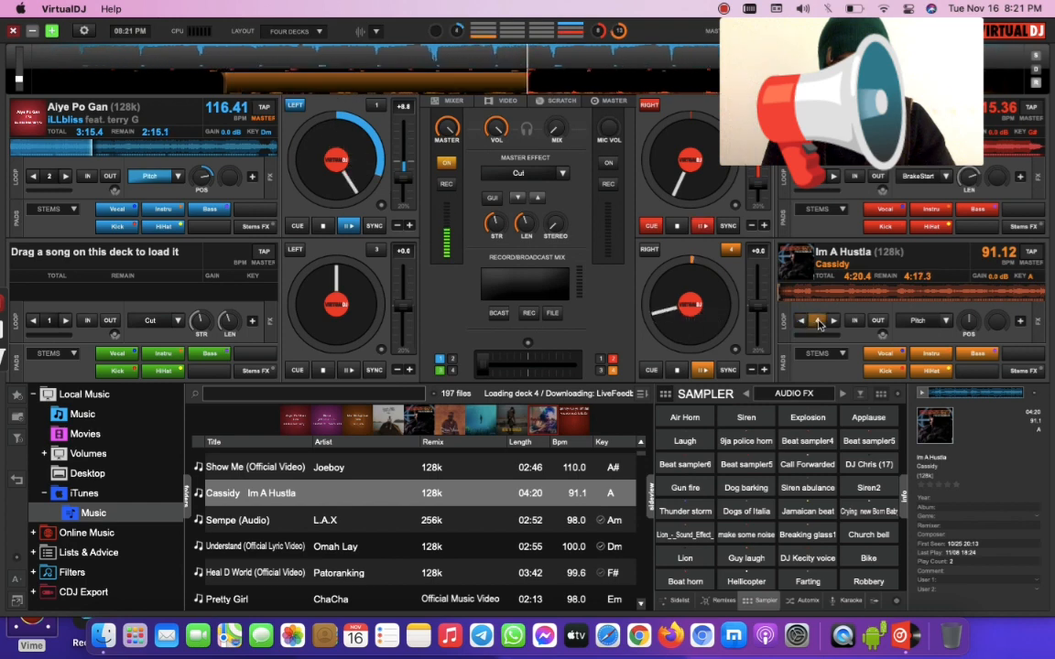
Start a 4-beat loop on deck 4, crossfade fully to it, and extend the loop to 8 beats
{"action": "left_click", "coordinate": [817, 321]}
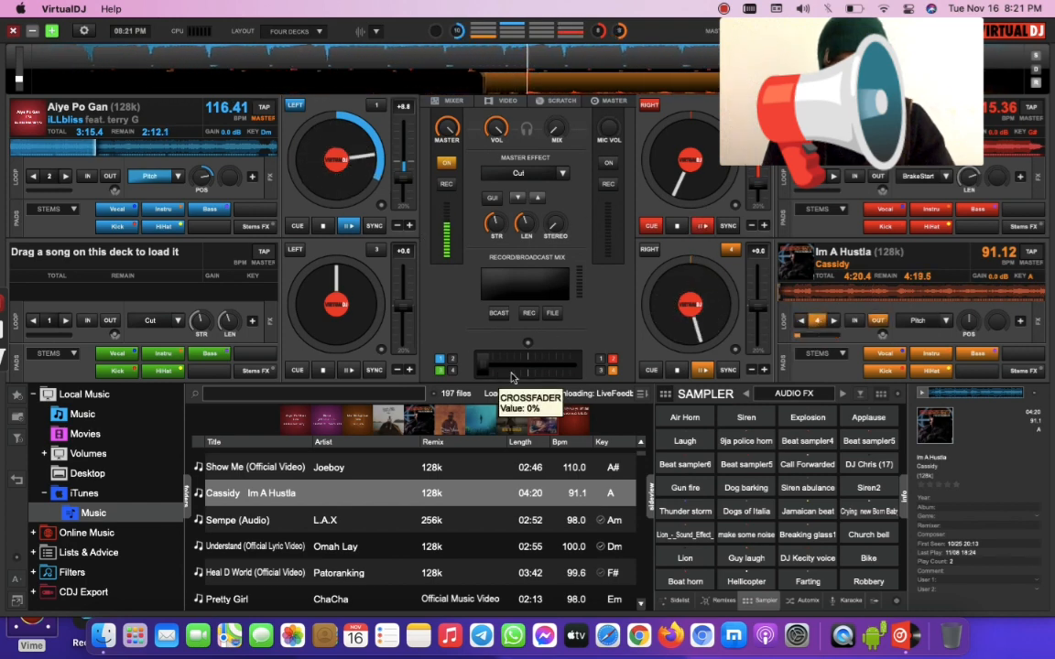
{"action": "left_click_drag", "start_coordinate": [486, 366], "coordinate": [567, 367]}
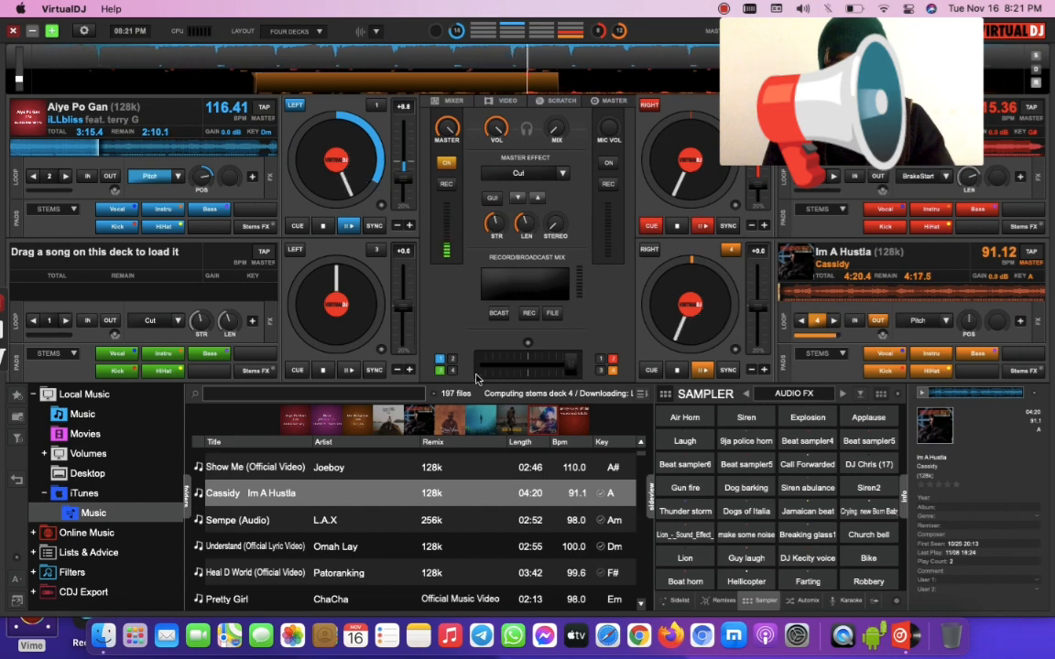
{"action": "left_click", "coordinate": [835, 322]}
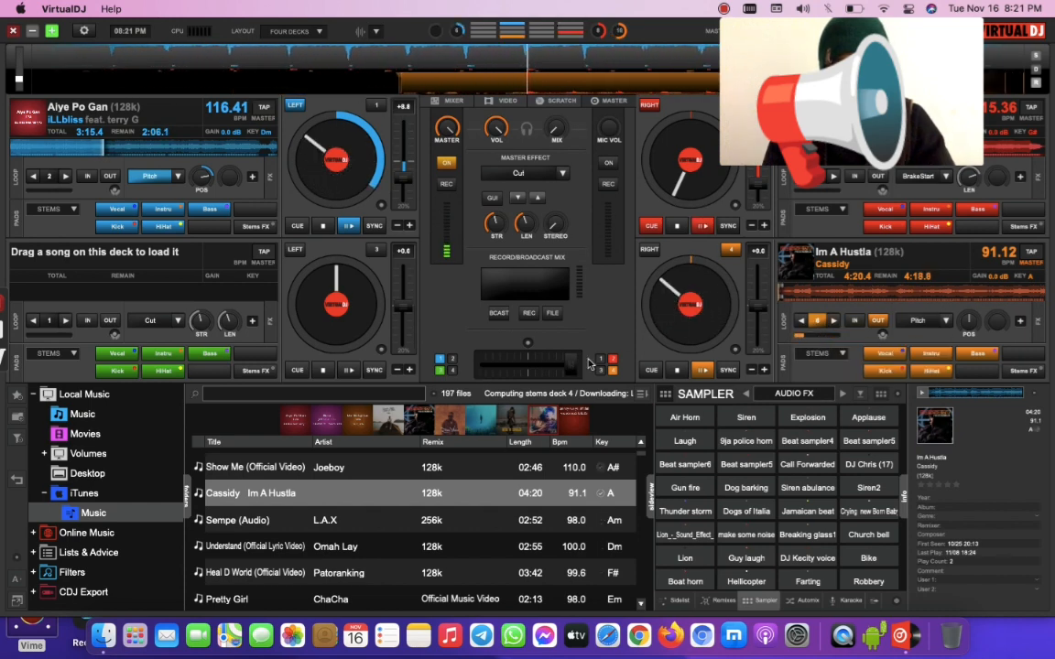
Crossfade back to deck 1's track and play the Gun fire sample
{"action": "left_click_drag", "start_coordinate": [570, 364], "coordinate": [484, 370]}
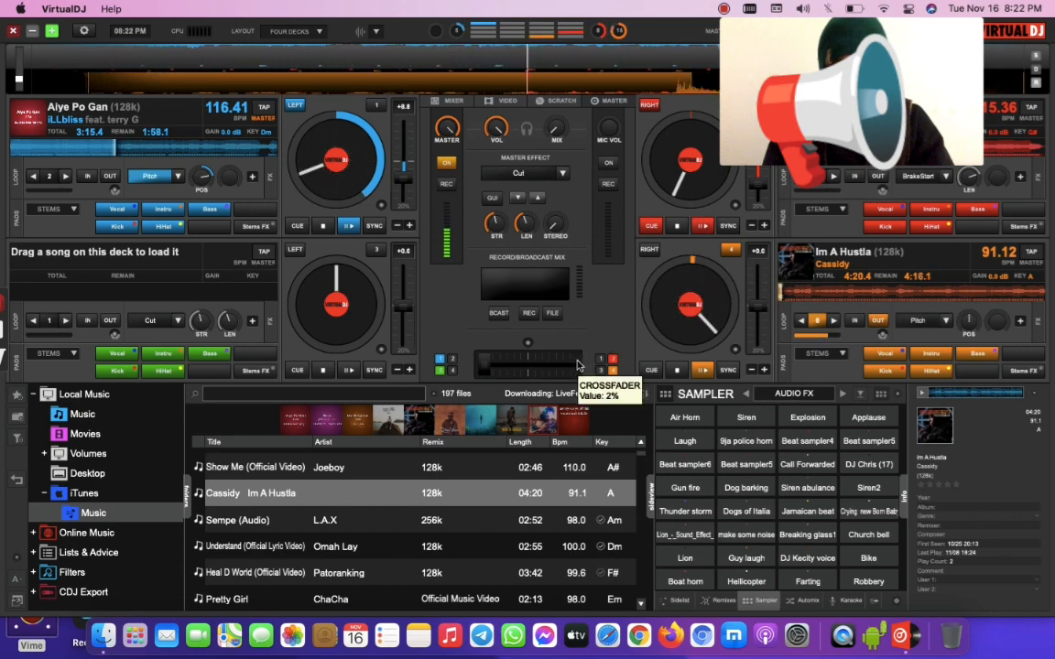
{"action": "left_click_drag", "start_coordinate": [577, 365], "coordinate": [488, 365]}
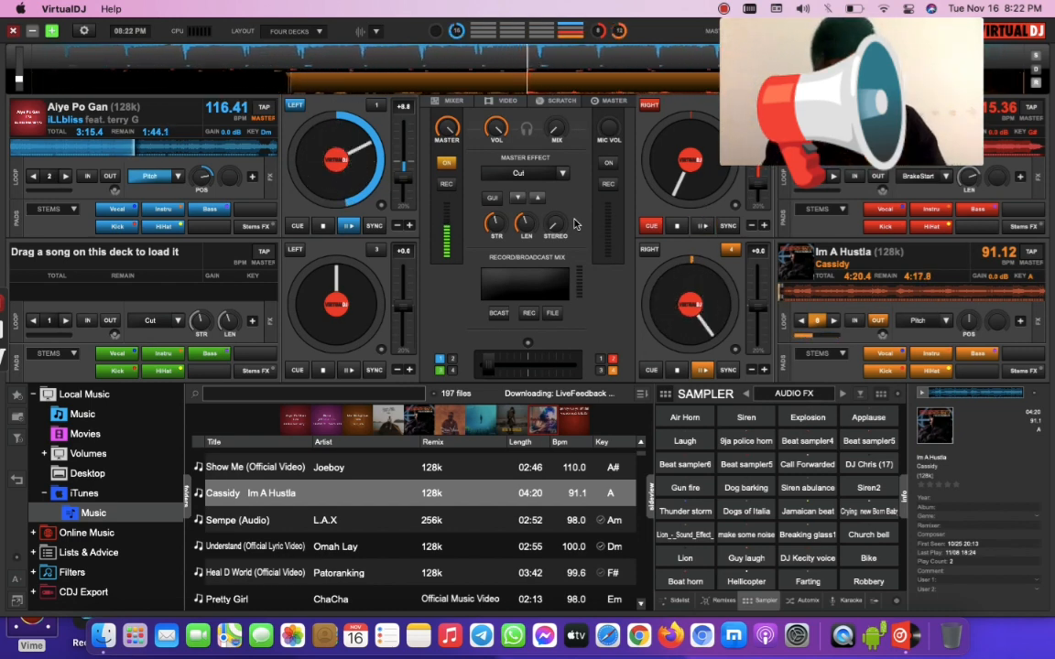
{"action": "left_click", "coordinate": [677, 488]}
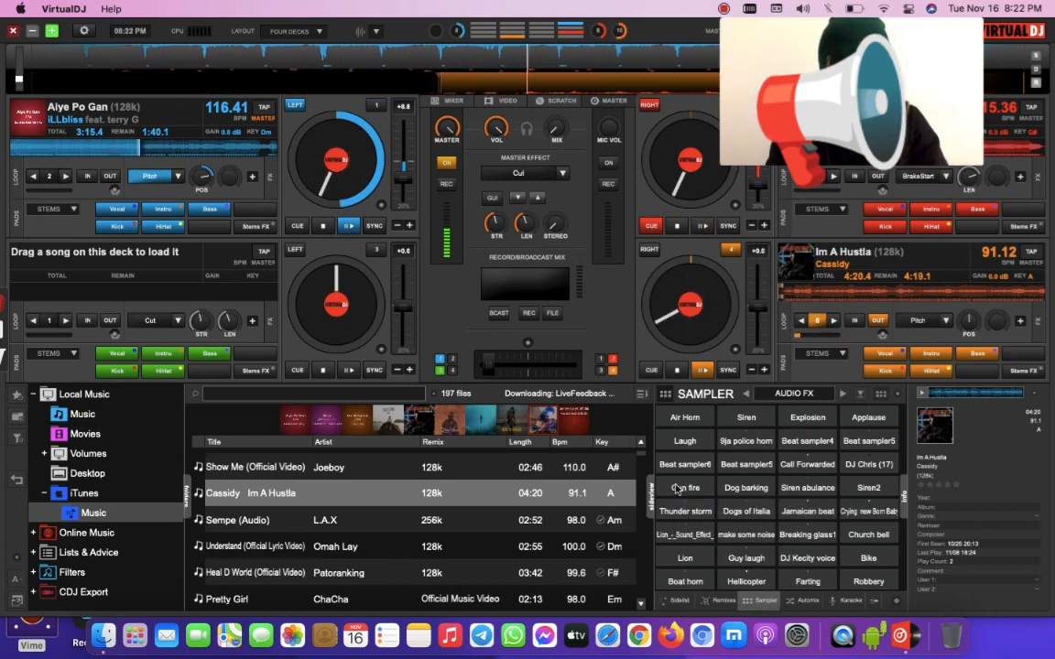
Stop deck 4 and start playback on deck 2
{"action": "left_click", "coordinate": [701, 370]}
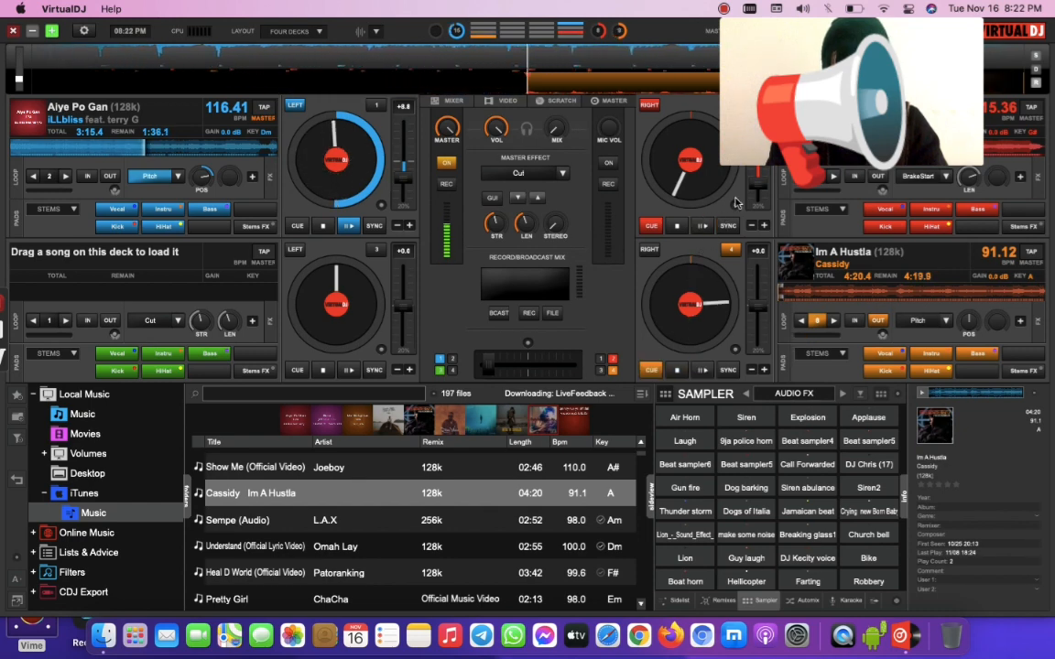
{"action": "left_click", "coordinate": [698, 227]}
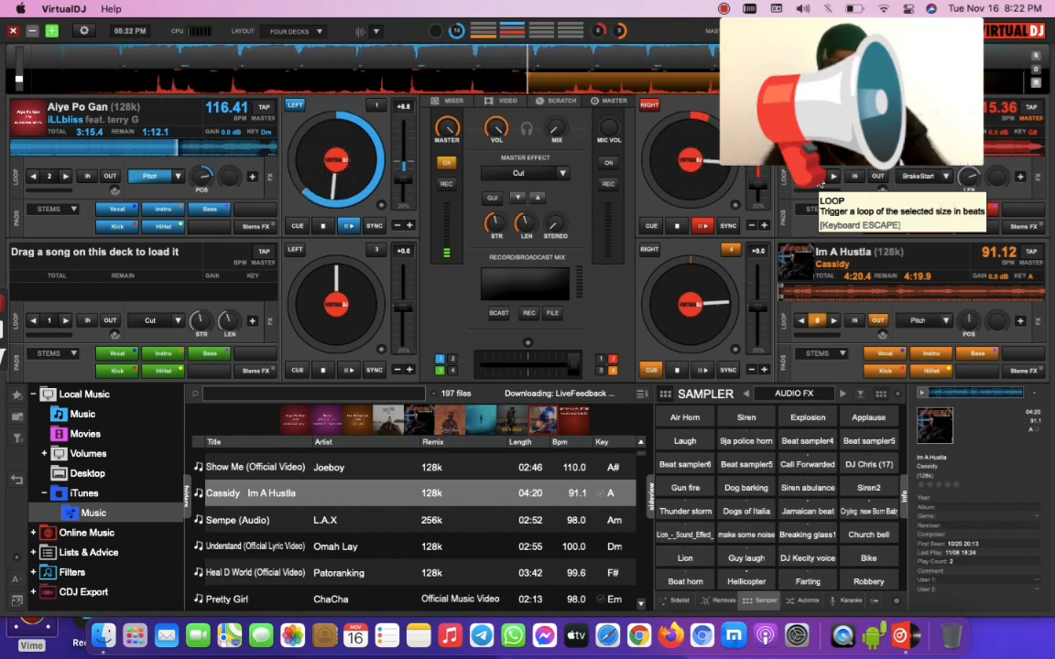
Toggle the Cut master effect repeatedly over deck 2's playing track, and return deck 1 to its cue point
{"action": "left_click", "coordinate": [538, 180]}
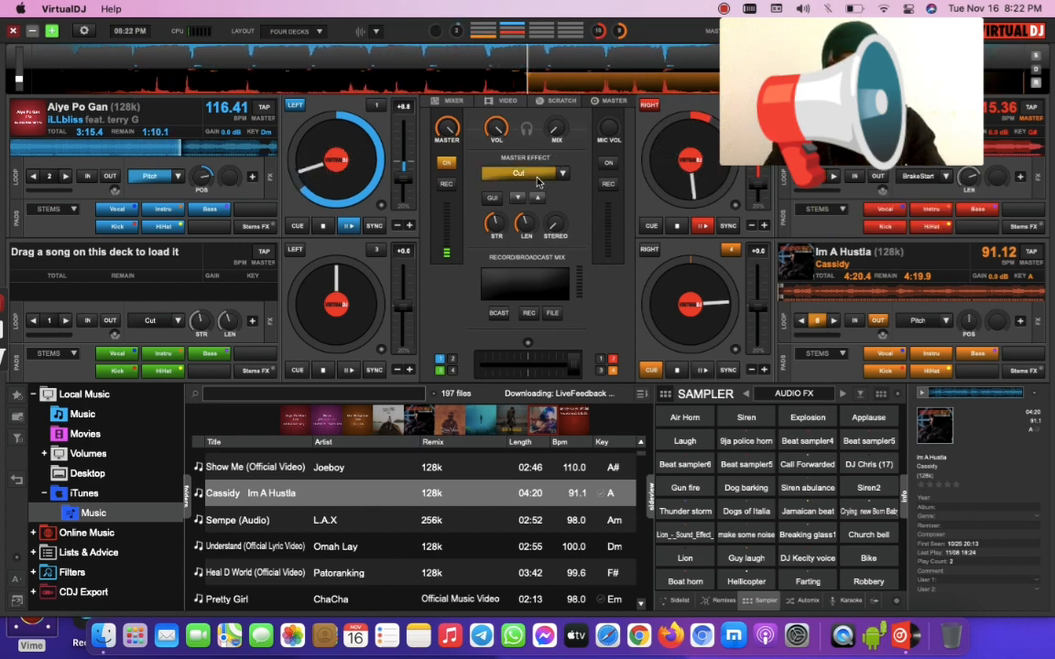
{"action": "left_click", "coordinate": [539, 180]}
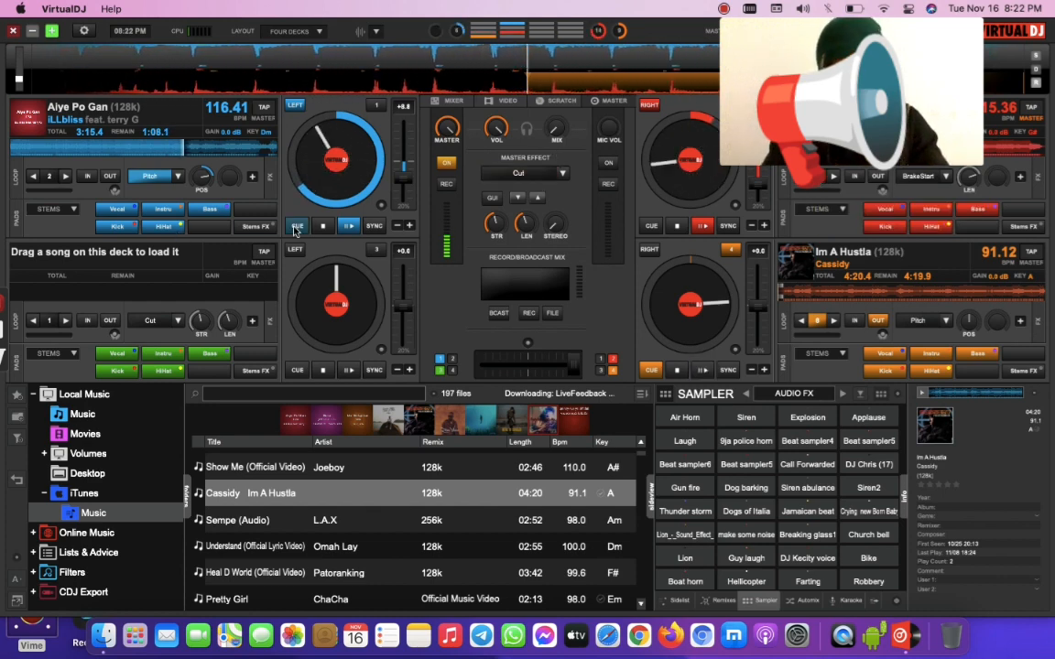
{"action": "left_click", "coordinate": [295, 226]}
{"action": "left_click", "coordinate": [501, 176]}
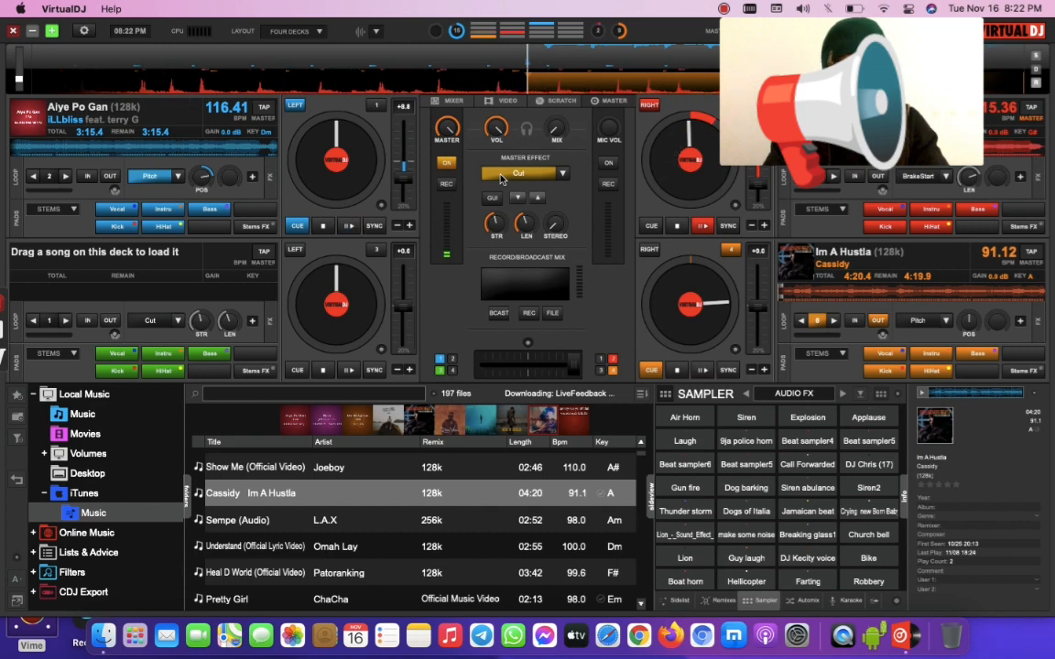
{"action": "left_click", "coordinate": [501, 176]}
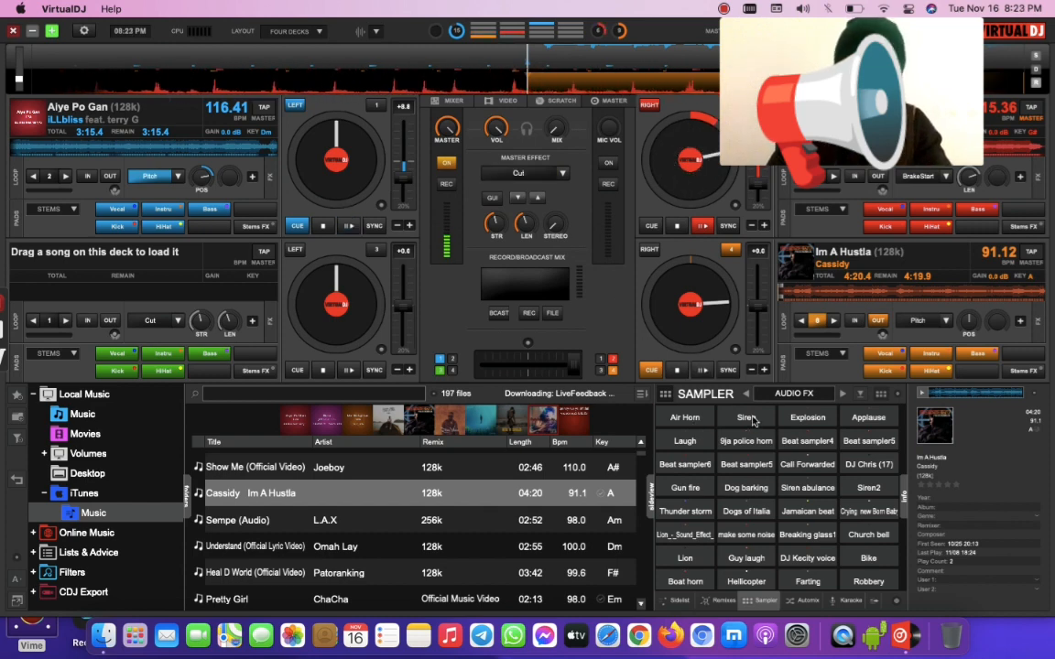
{"action": "left_click", "coordinate": [509, 176]}
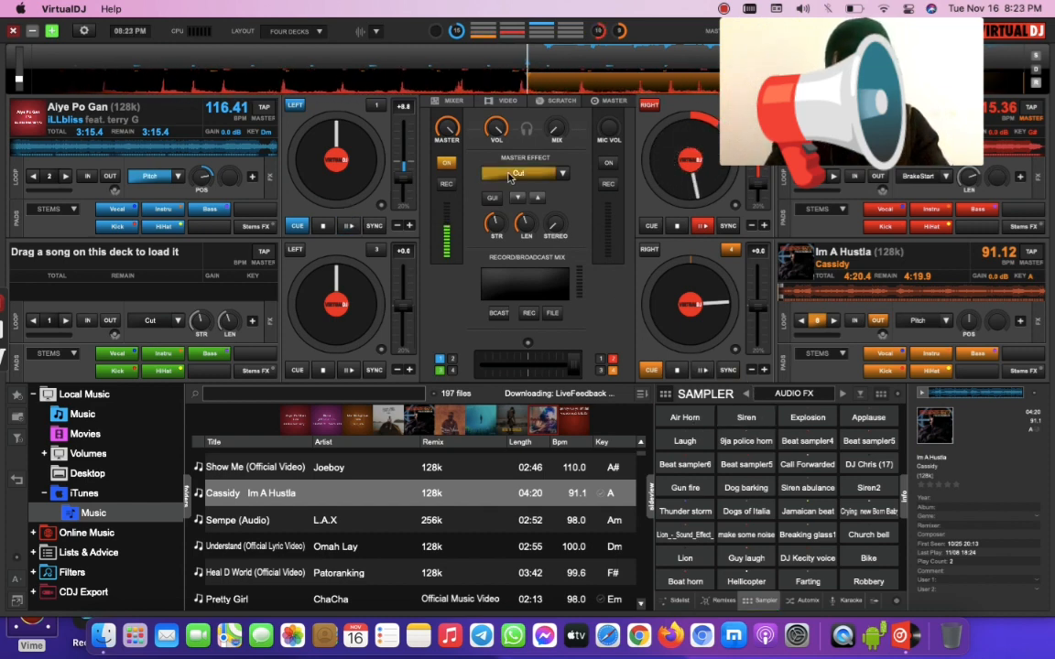
{"action": "left_click", "coordinate": [525, 176]}
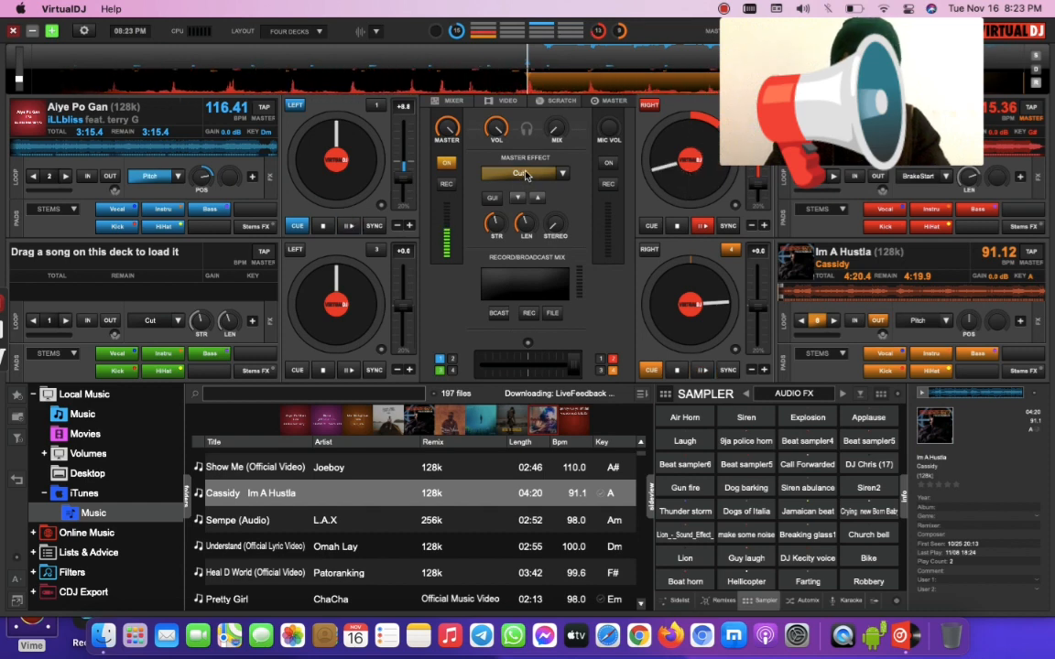
{"action": "left_click", "coordinate": [525, 176]}
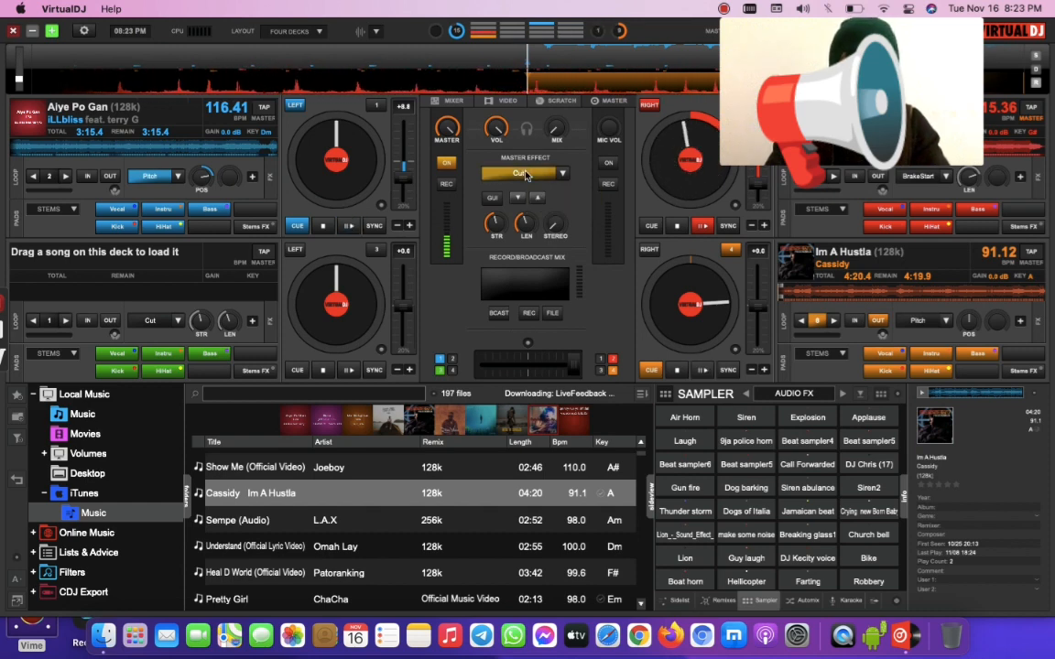
{"action": "left_click", "coordinate": [525, 176]}
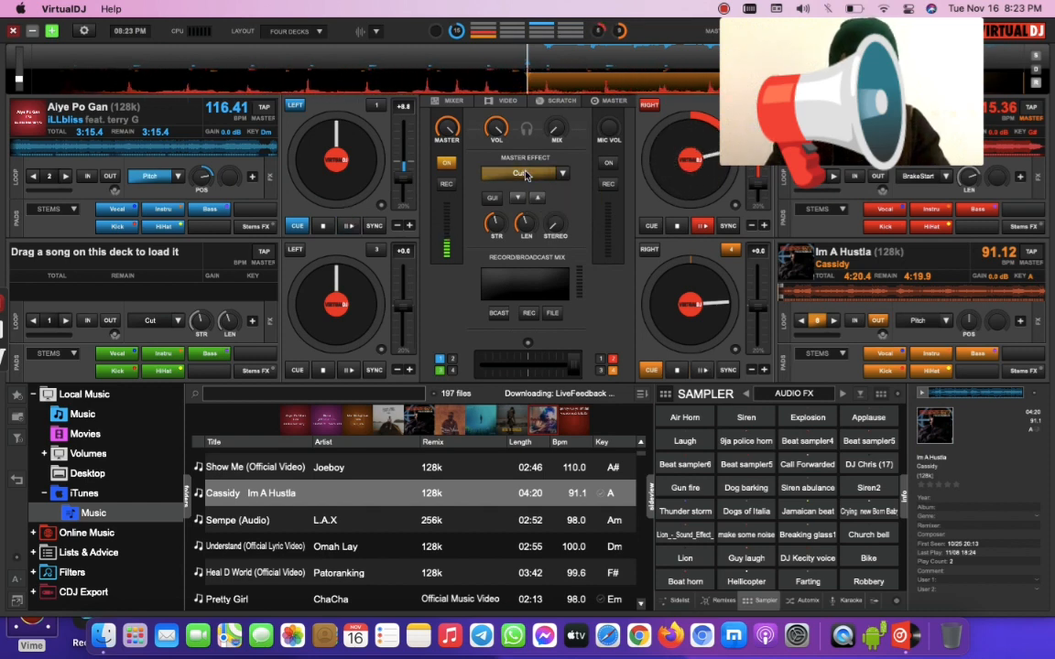
{"action": "left_click", "coordinate": [525, 176]}
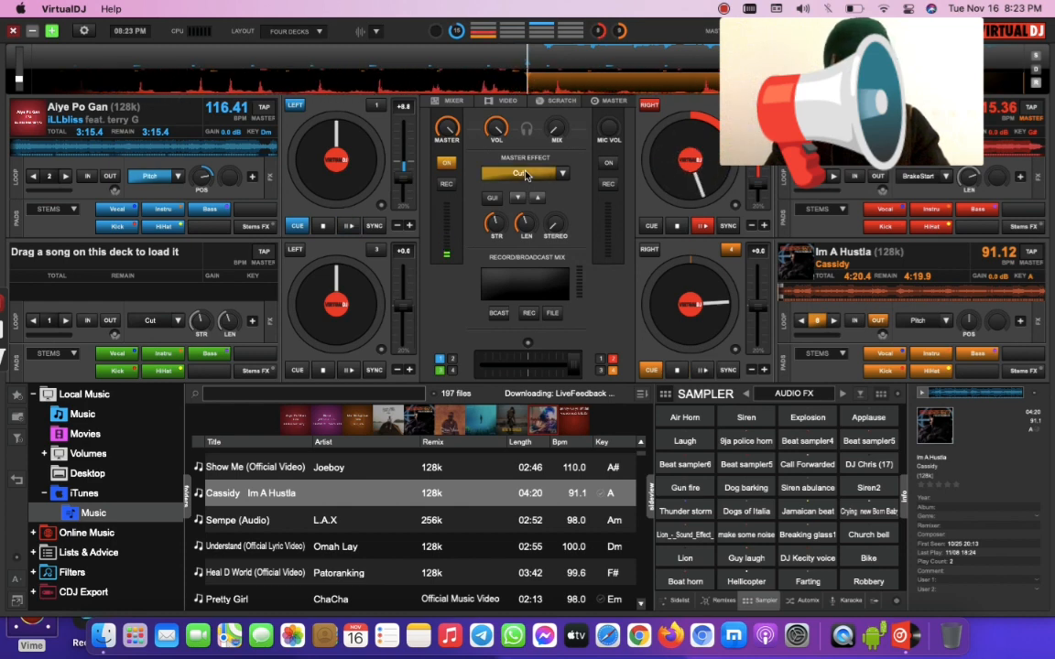
{"action": "left_click", "coordinate": [525, 176]}
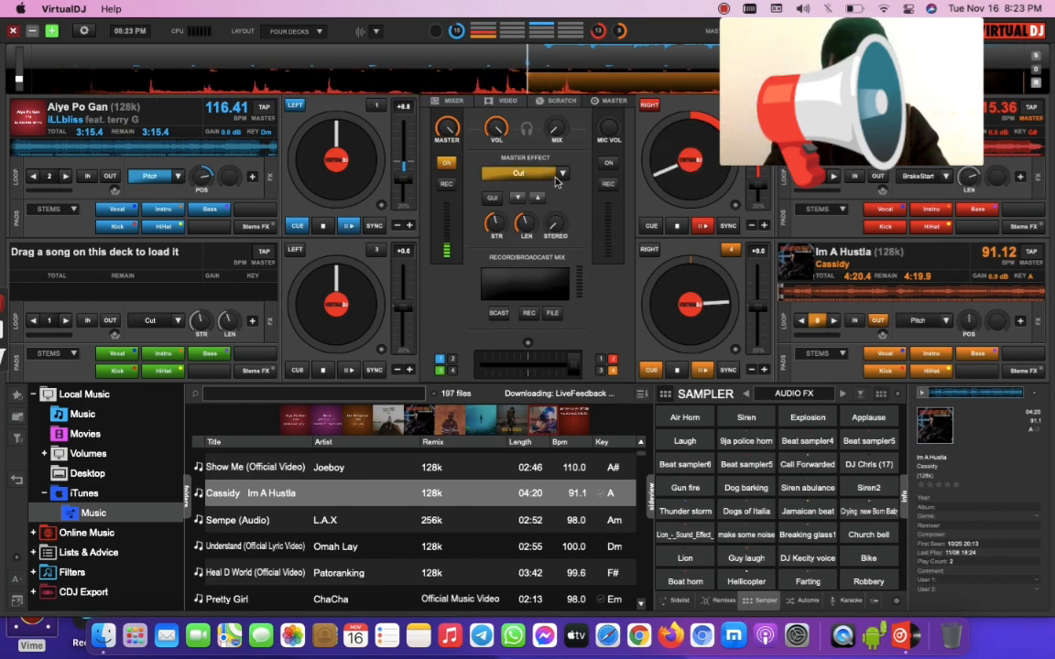
Switch off Flanger in the master effects list with Cut as the chosen effect, and play the Dogs of Italia sample
{"action": "left_click", "coordinate": [563, 175]}
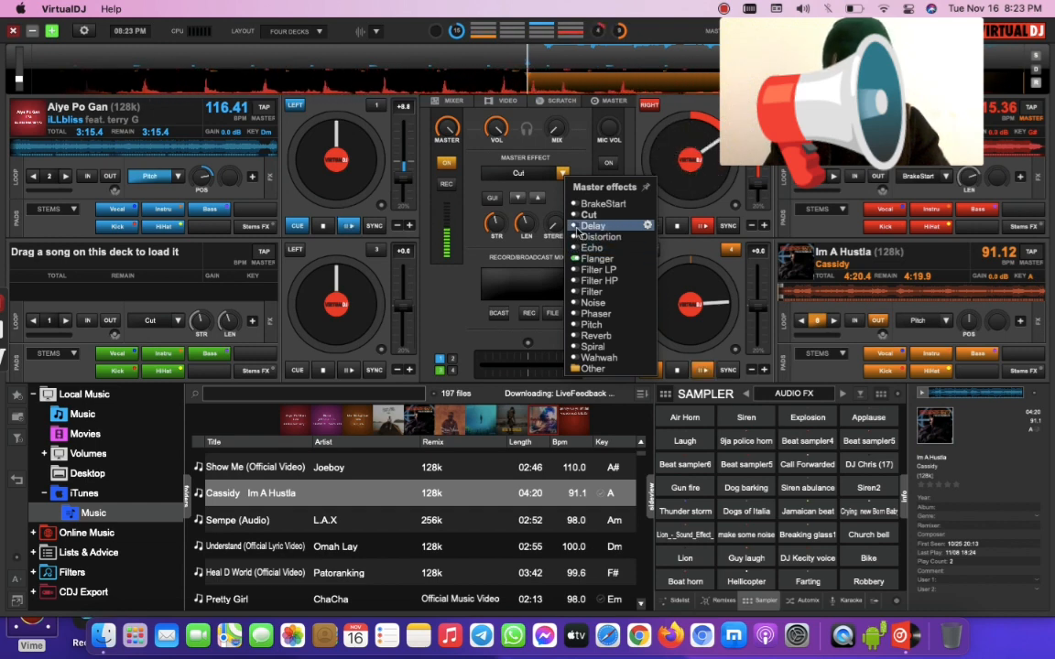
{"action": "left_click", "coordinate": [576, 258]}
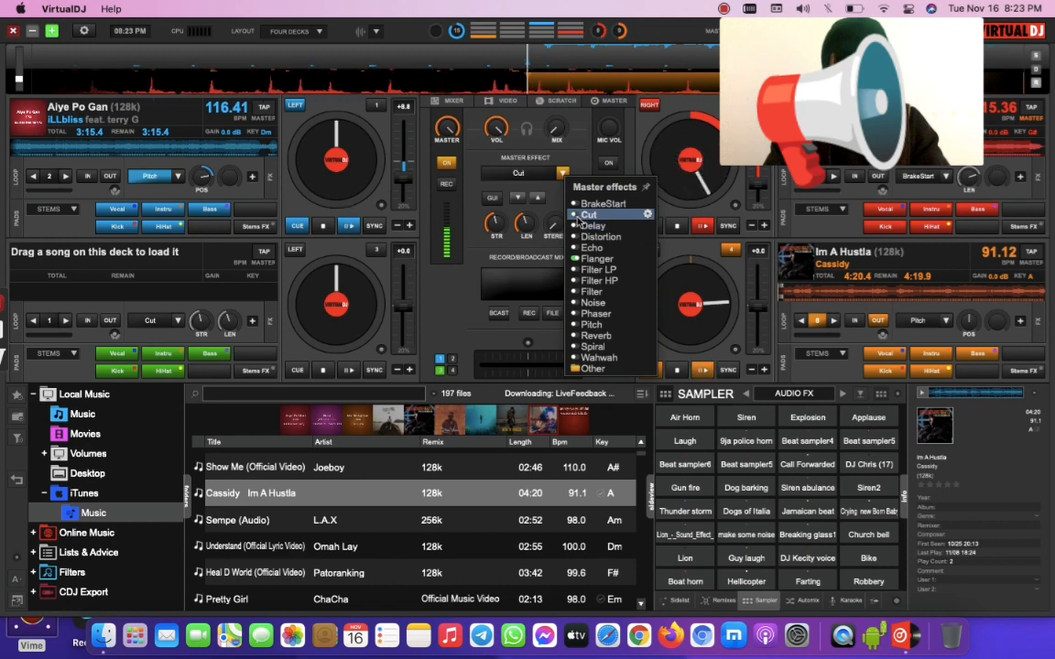
{"action": "left_click", "coordinate": [582, 220]}
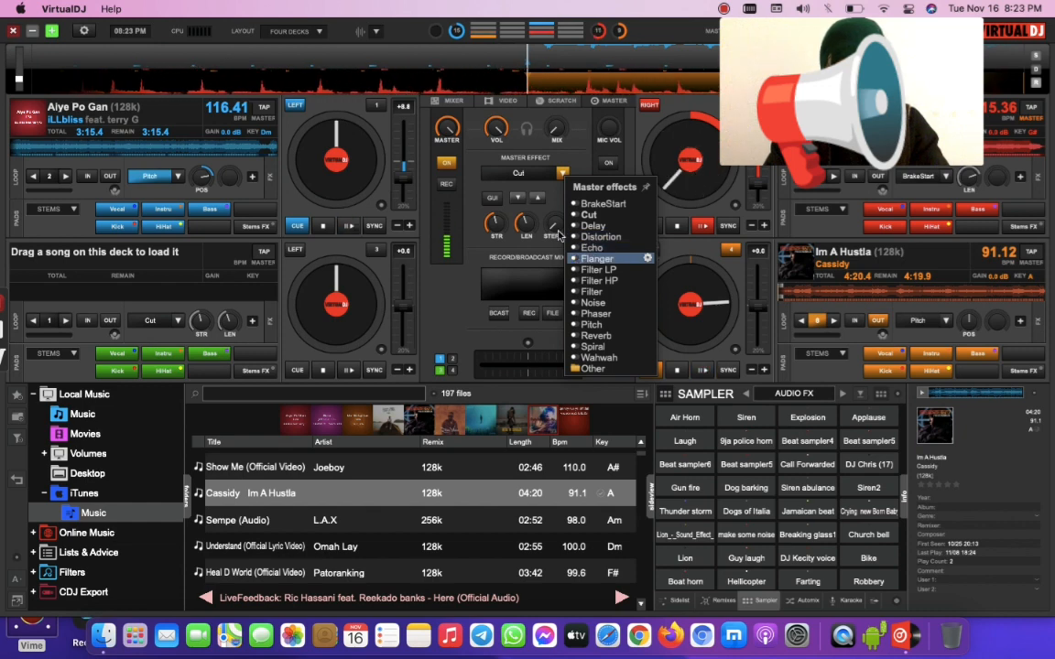
{"action": "left_click", "coordinate": [542, 184]}
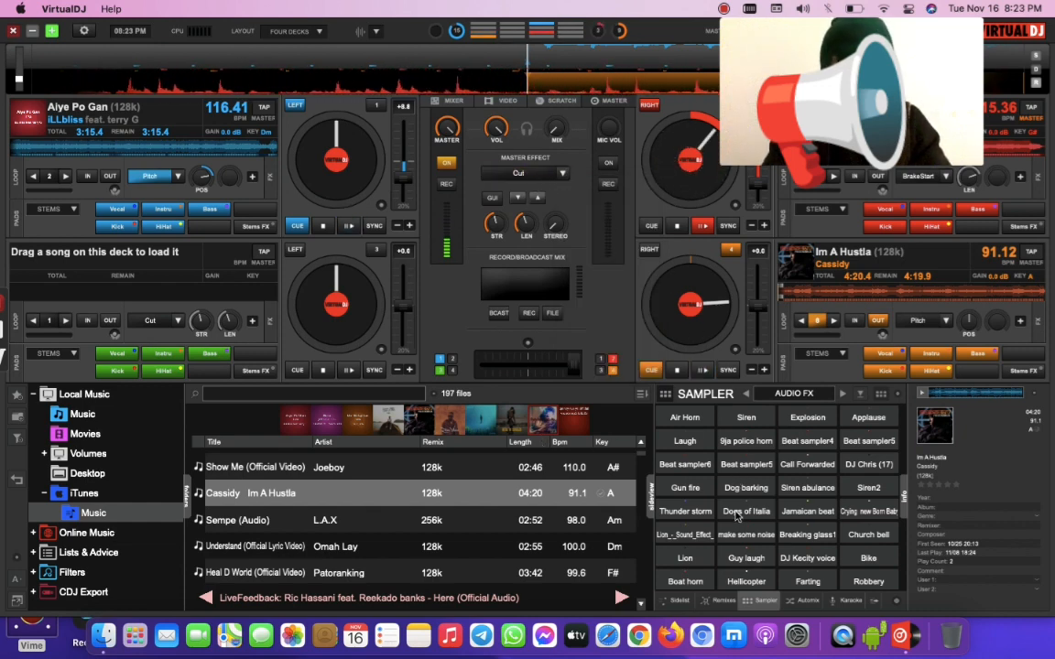
{"action": "left_click", "coordinate": [735, 514]}
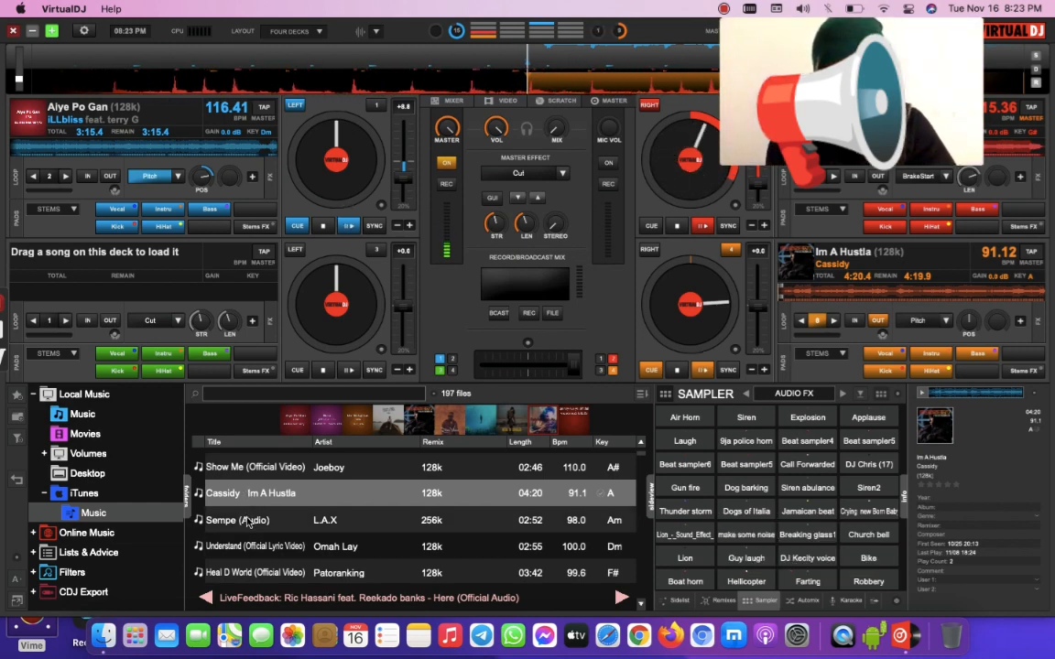
Load Sempe (Audio) by L.A.X onto deck 3 and raise its tempo to +10.4
{"action": "left_click_drag", "start_coordinate": [248, 520], "coordinate": [401, 333]}
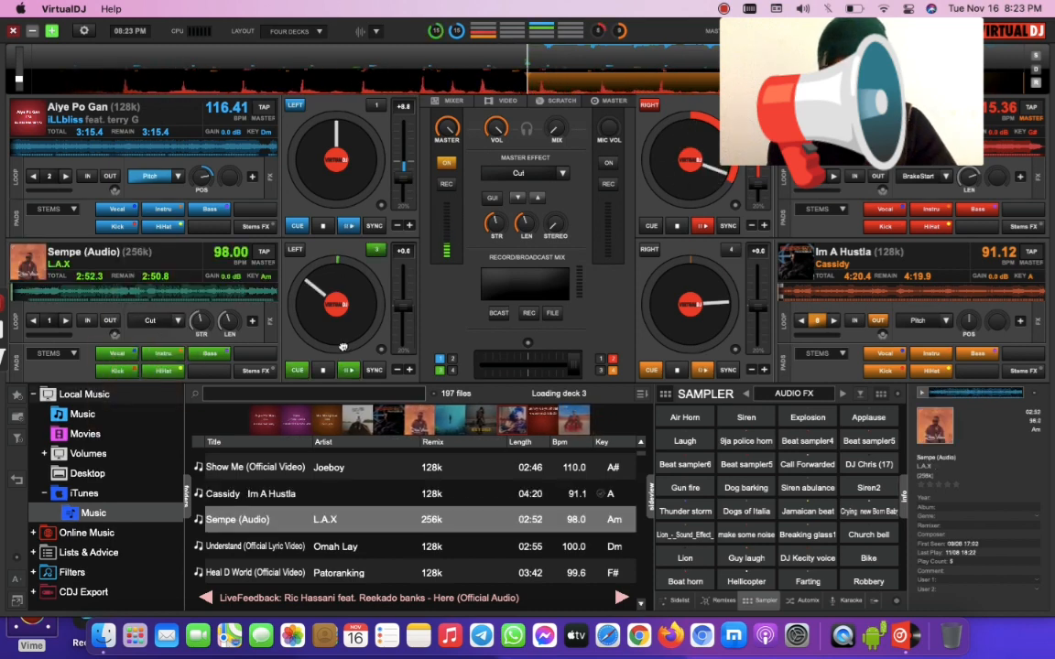
{"action": "scroll", "coordinate": [399, 332], "scroll_direction": "down", "scroll_amount": 5}
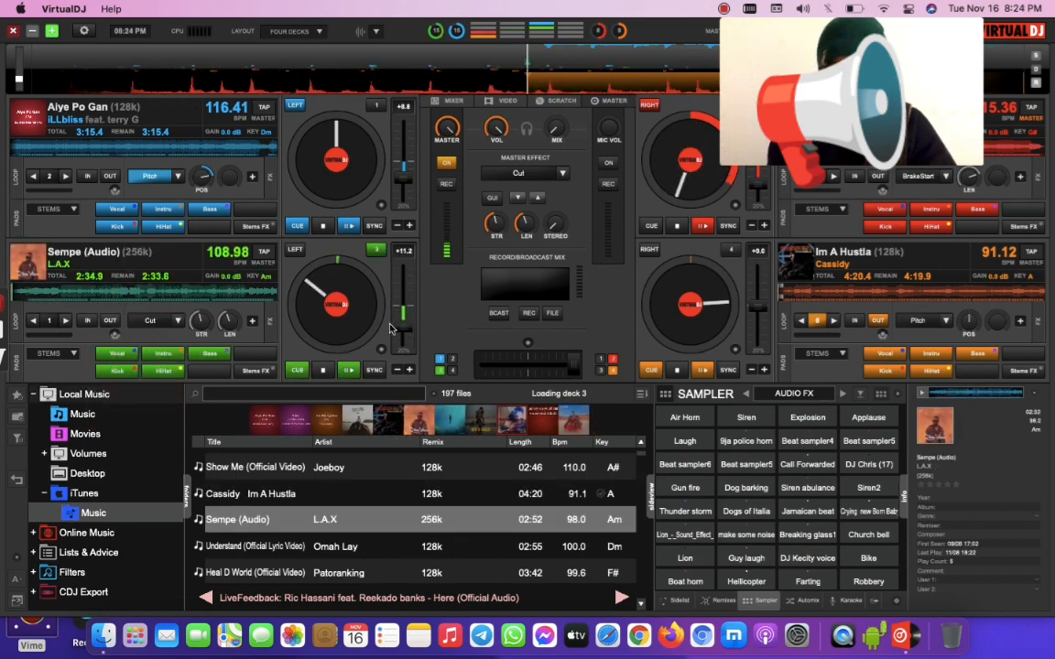
{"action": "scroll", "coordinate": [398, 332], "scroll_direction": "up", "scroll_amount": 1}
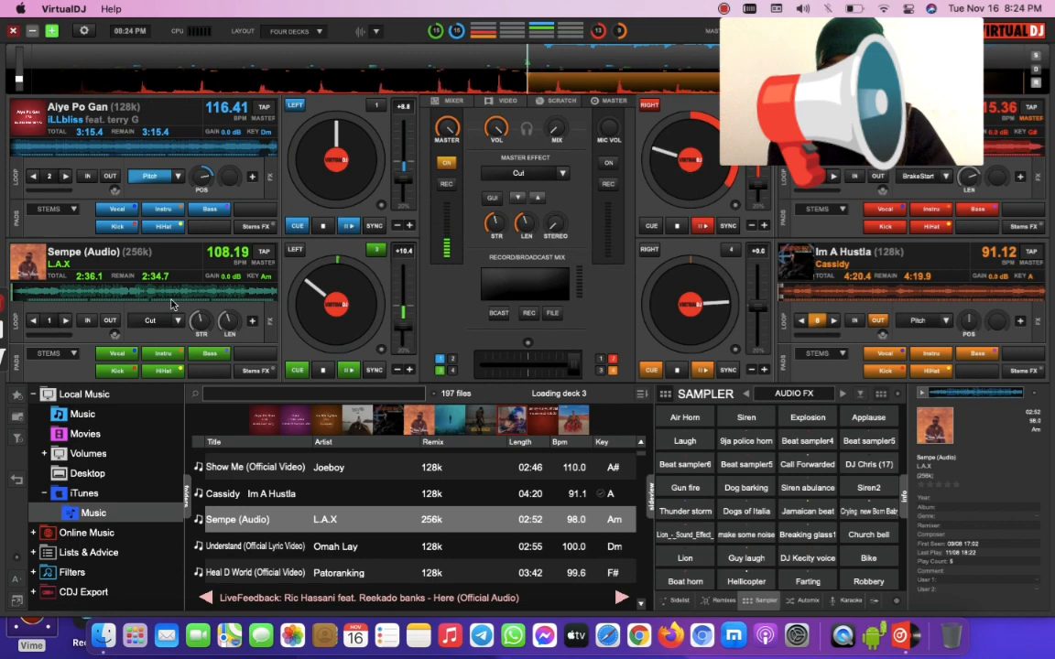
Select Pitch as the effect for deck 3 and turn up its position value
{"action": "left_click", "coordinate": [148, 324]}
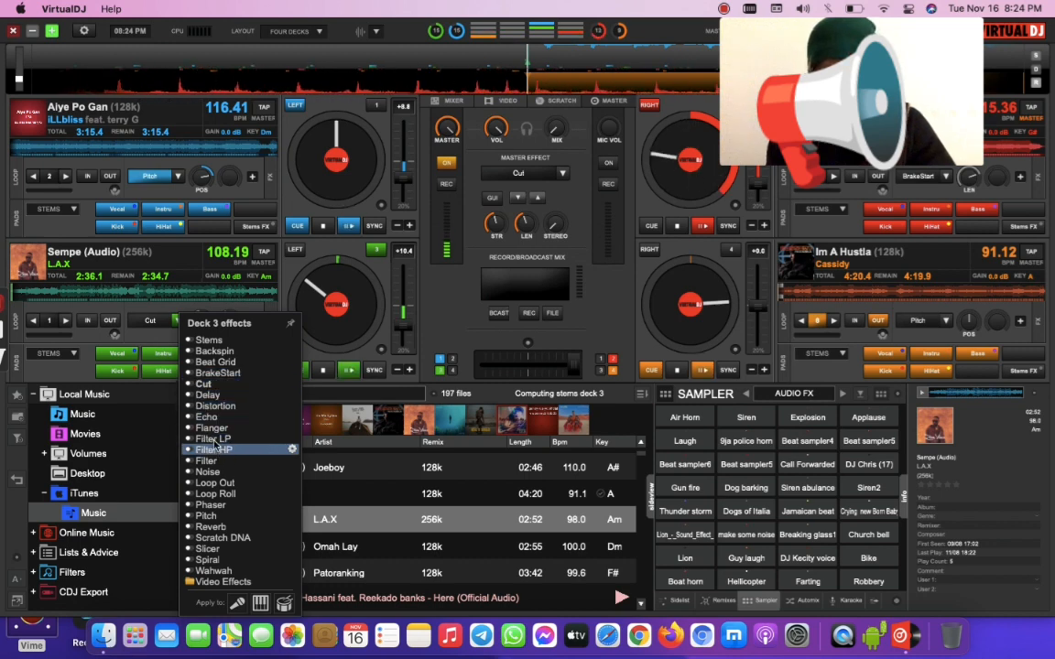
{"action": "left_click", "coordinate": [209, 517]}
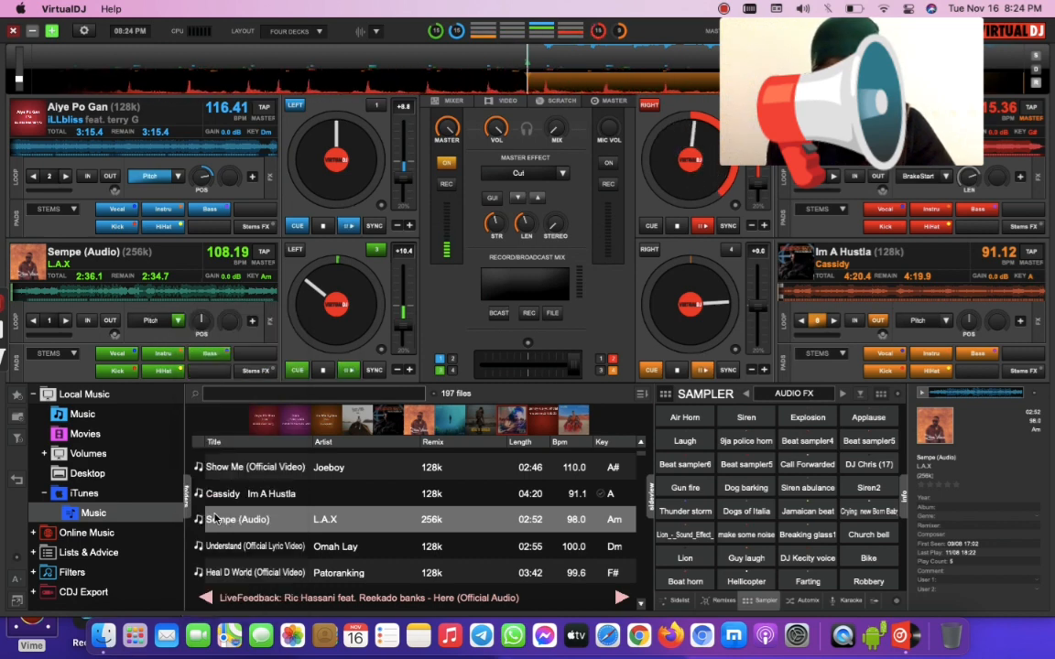
{"action": "left_click", "coordinate": [213, 323]}
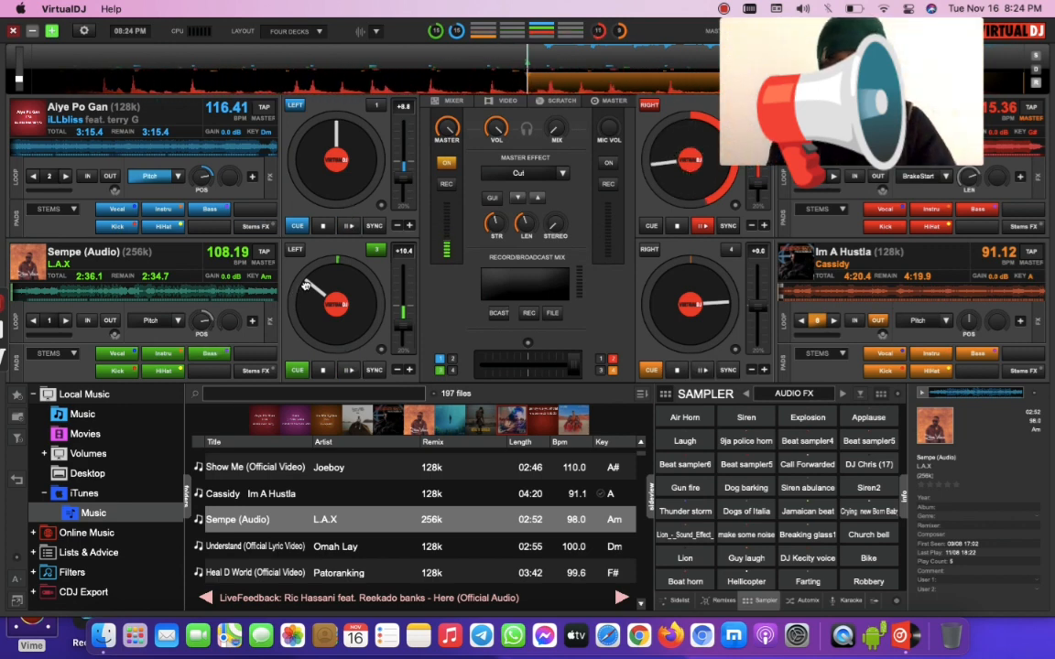
Start deck 3 and crossfade to it, and briefly loop its track while raising the loop length to 4 beats
{"action": "left_click", "coordinate": [348, 371]}
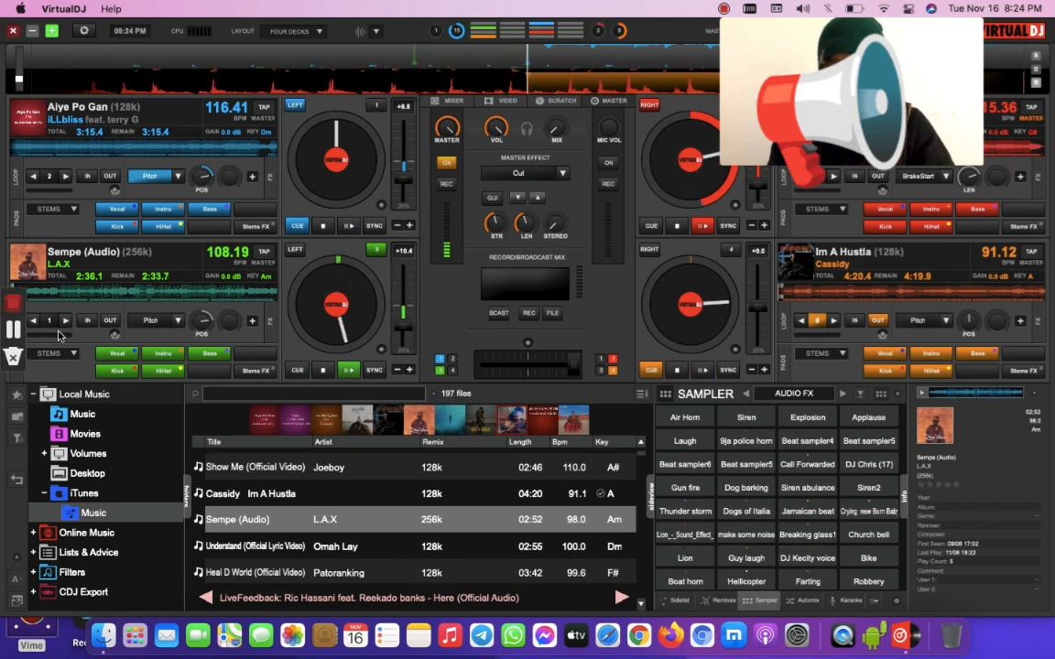
{"action": "left_click", "coordinate": [50, 322]}
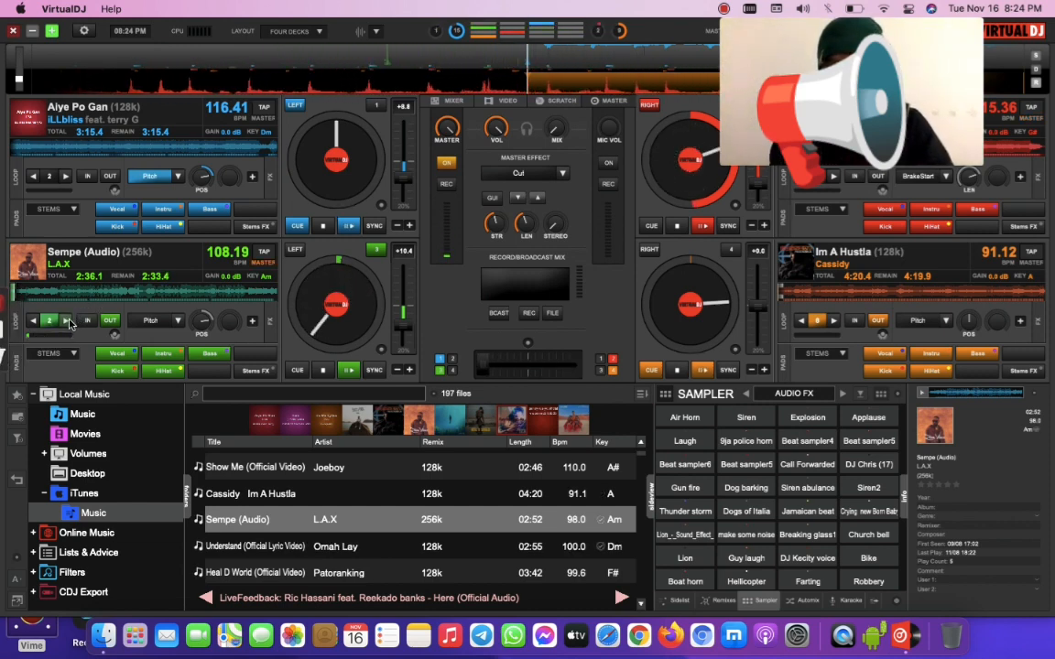
{"action": "left_click", "coordinate": [53, 320]}
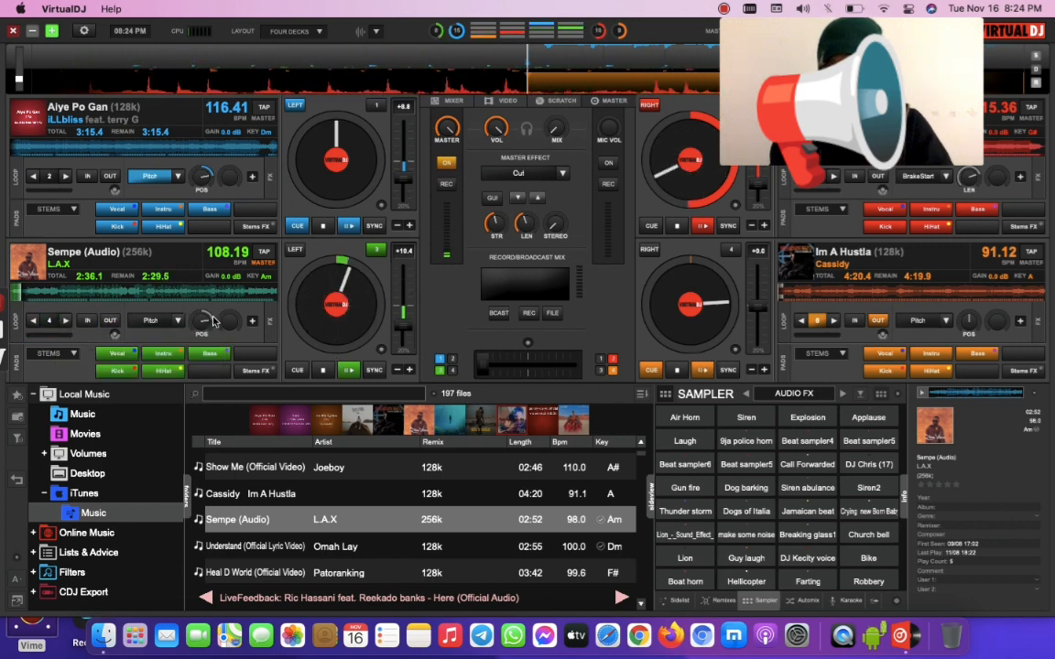
Switch on the Pitch effect on deck 3 and shorten its loop length to 1 beat
{"action": "mouse_move", "coordinate": [201, 323]}
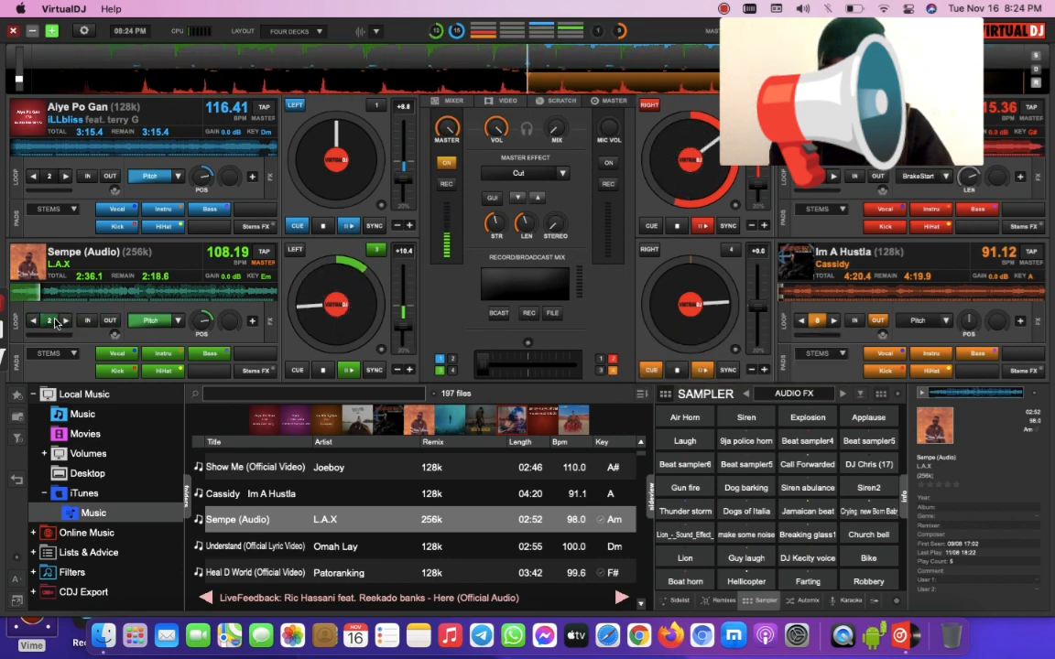
{"action": "left_click", "coordinate": [42, 328]}
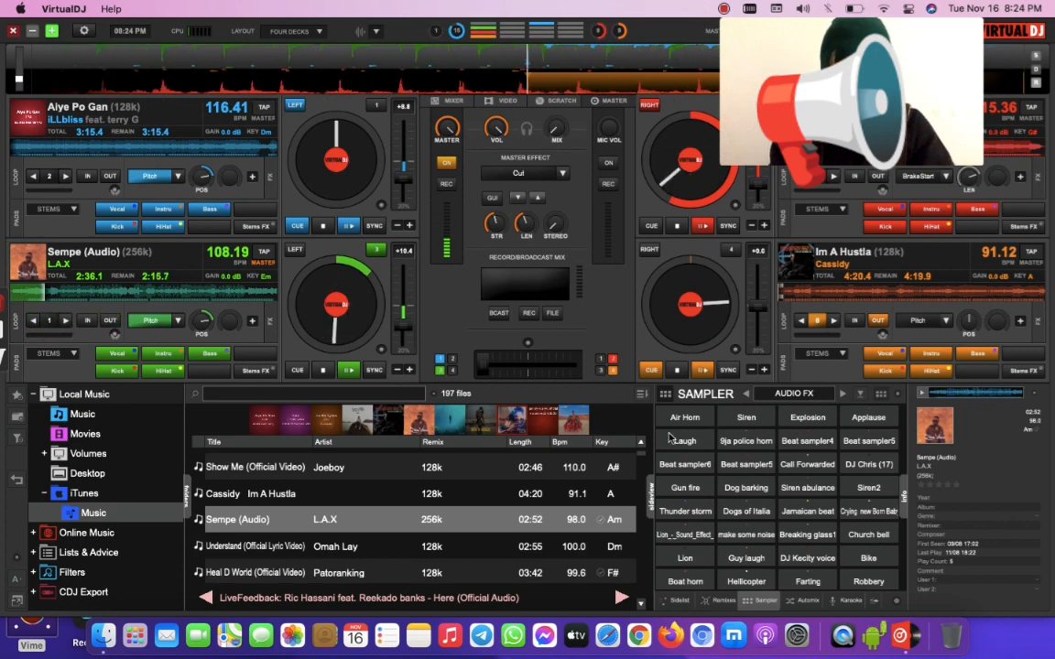
Play the Beat sampler4 and Call Forwarded samples over deck 3's track
{"action": "left_click", "coordinate": [816, 445]}
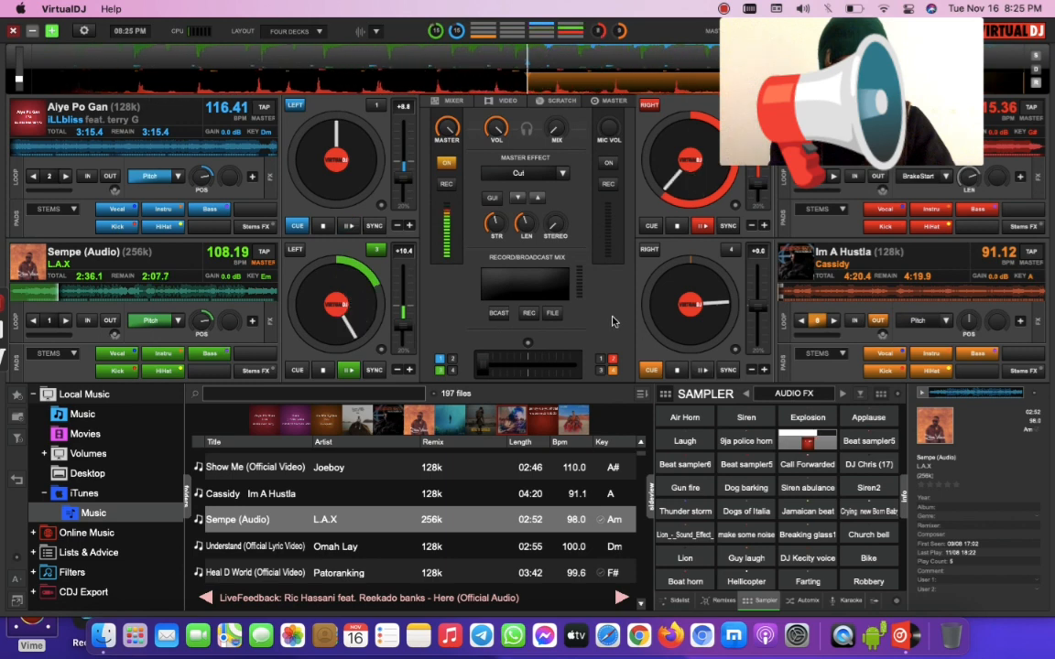
{"action": "left_click", "coordinate": [819, 469]}
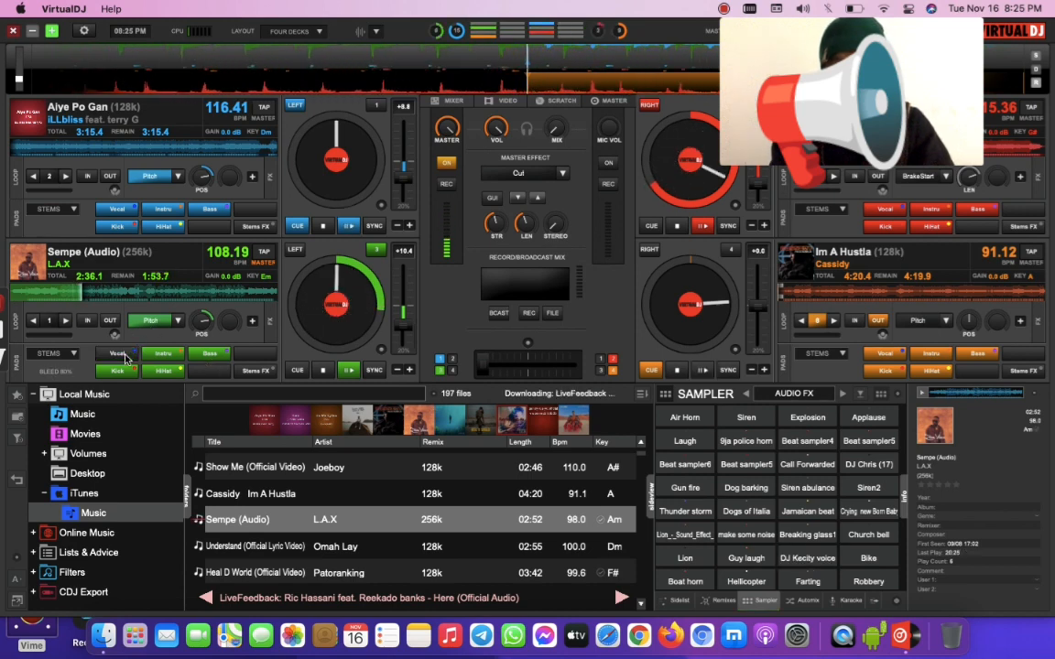
Toggle deck 3's vocal and instrumental stems and briefly scratch its playing track
{"action": "left_click", "coordinate": [163, 355]}
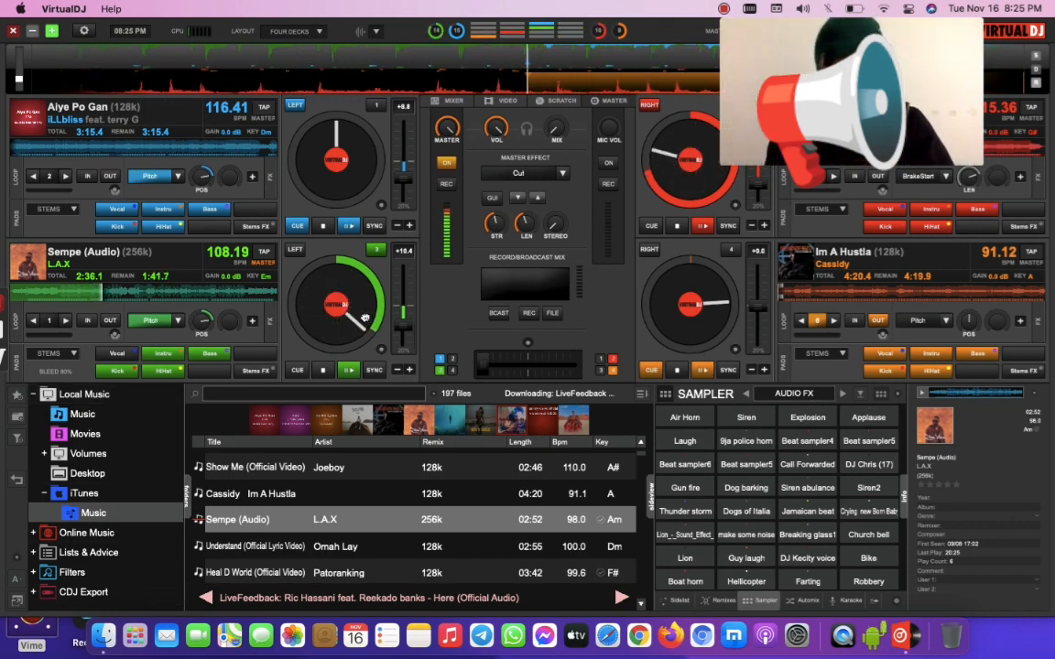
{"action": "left_click_drag", "start_coordinate": [355, 287], "coordinate": [356, 286]}
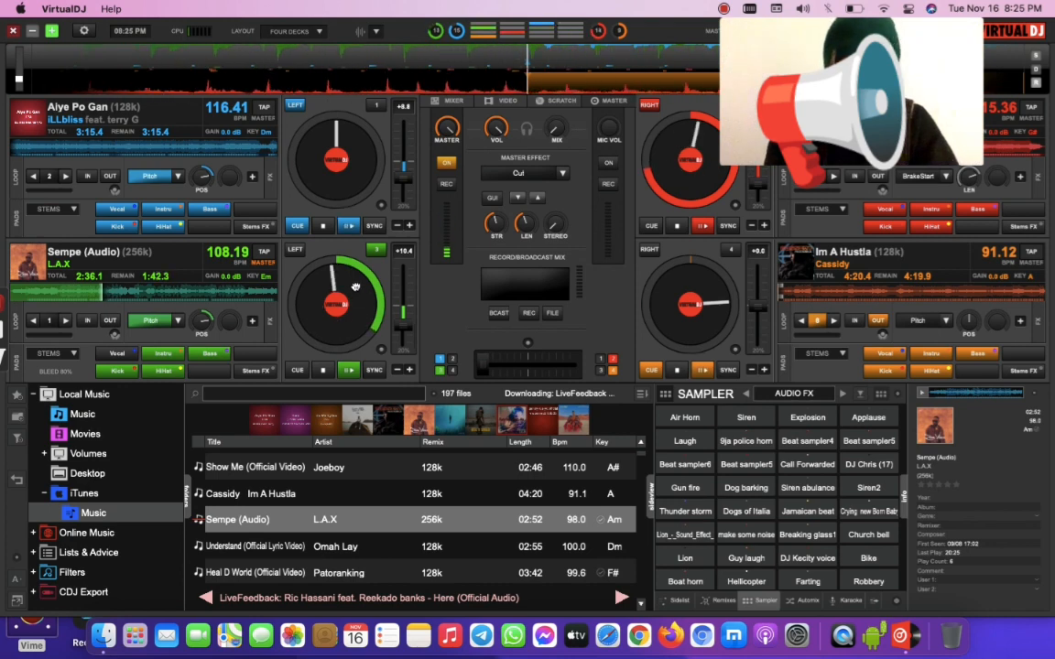
{"action": "left_click", "coordinate": [178, 320]}
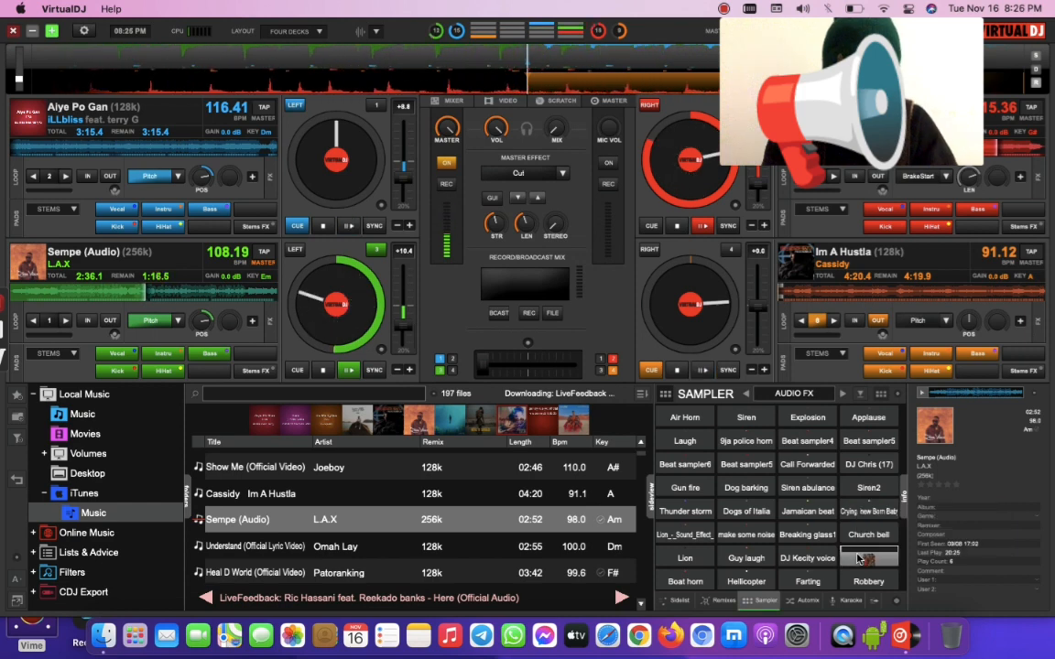
Play the Call Forwarded sample and load Understand (Official Lyric Video) by Omah Lay onto deck 1
{"action": "left_click", "coordinate": [824, 464]}
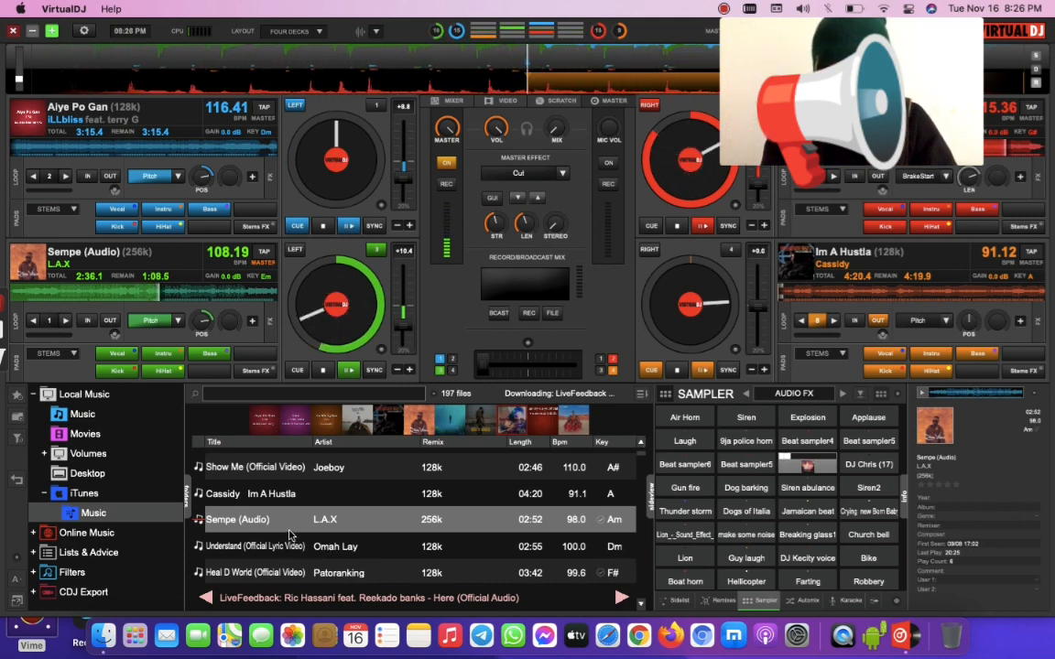
{"action": "left_click_drag", "start_coordinate": [290, 548], "coordinate": [291, 213]}
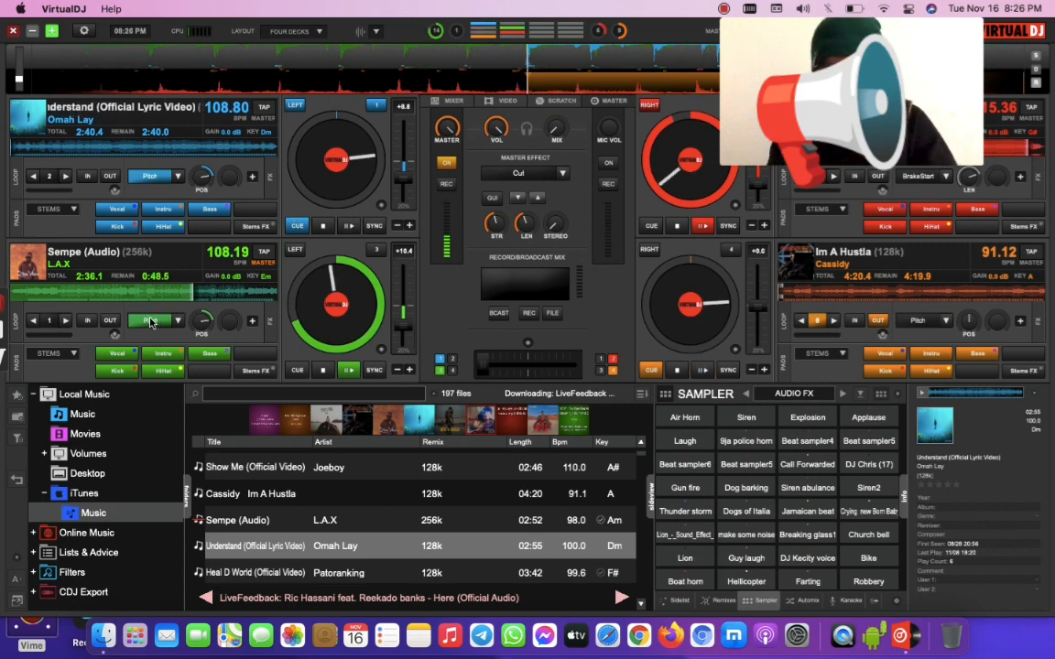
Trigger the Loop Out effect on deck 3, and play deck 1 from about a quarter of the way into its track
{"action": "left_click", "coordinate": [177, 322]}
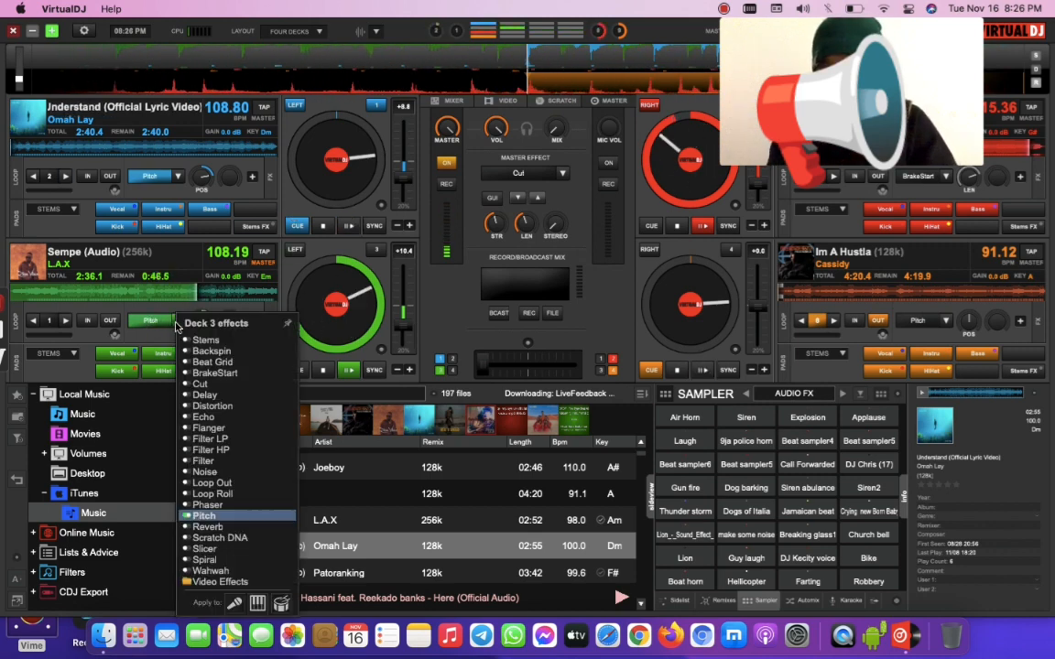
{"action": "left_click", "coordinate": [187, 484]}
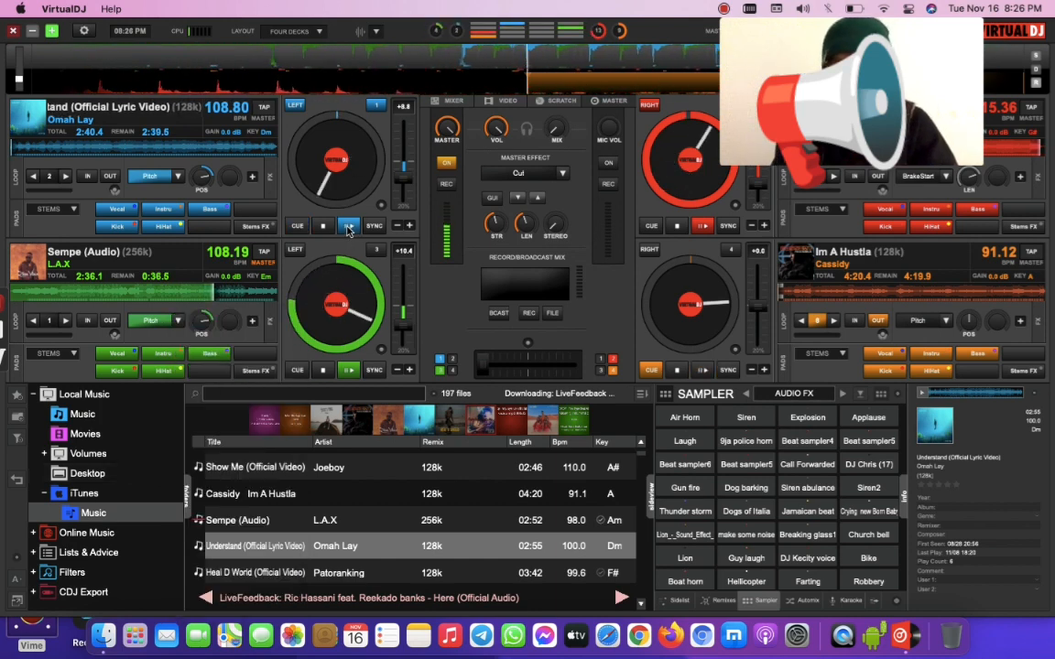
{"action": "left_click", "coordinate": [69, 147]}
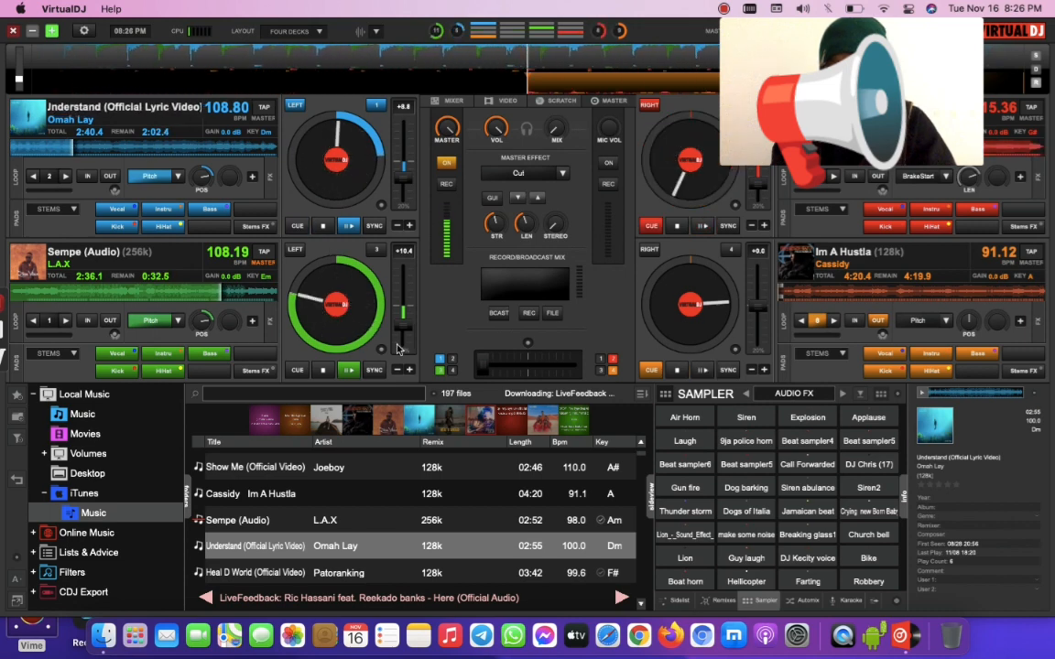
Switch off the Pitch effect on deck 1 and raise its tempo to +11.2
{"action": "left_click", "coordinate": [151, 177]}
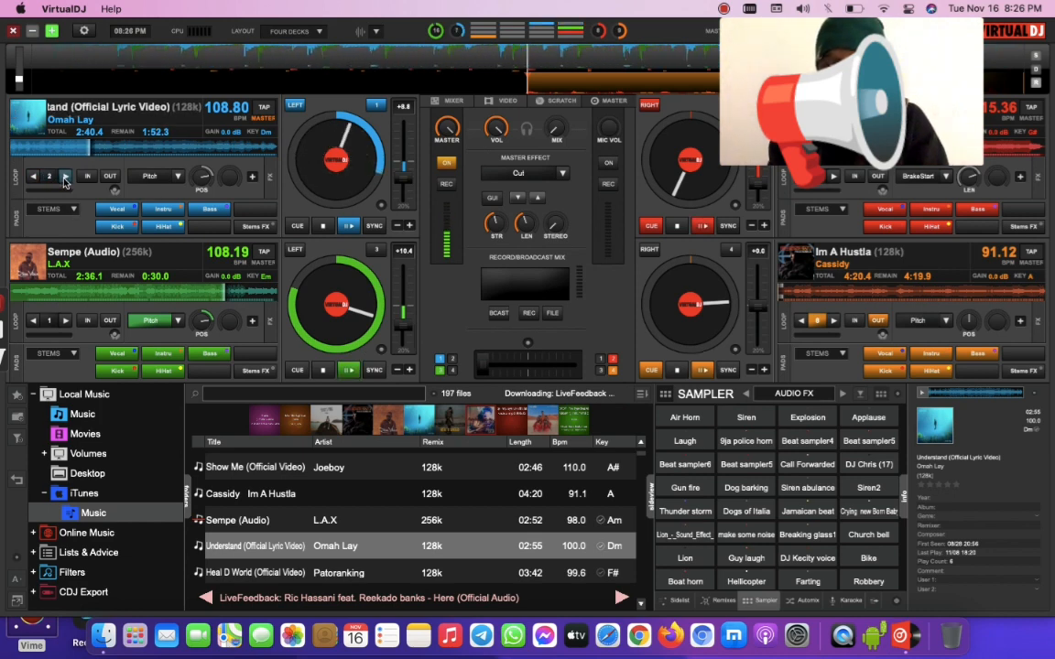
{"action": "left_click_drag", "start_coordinate": [403, 167], "coordinate": [400, 179]}
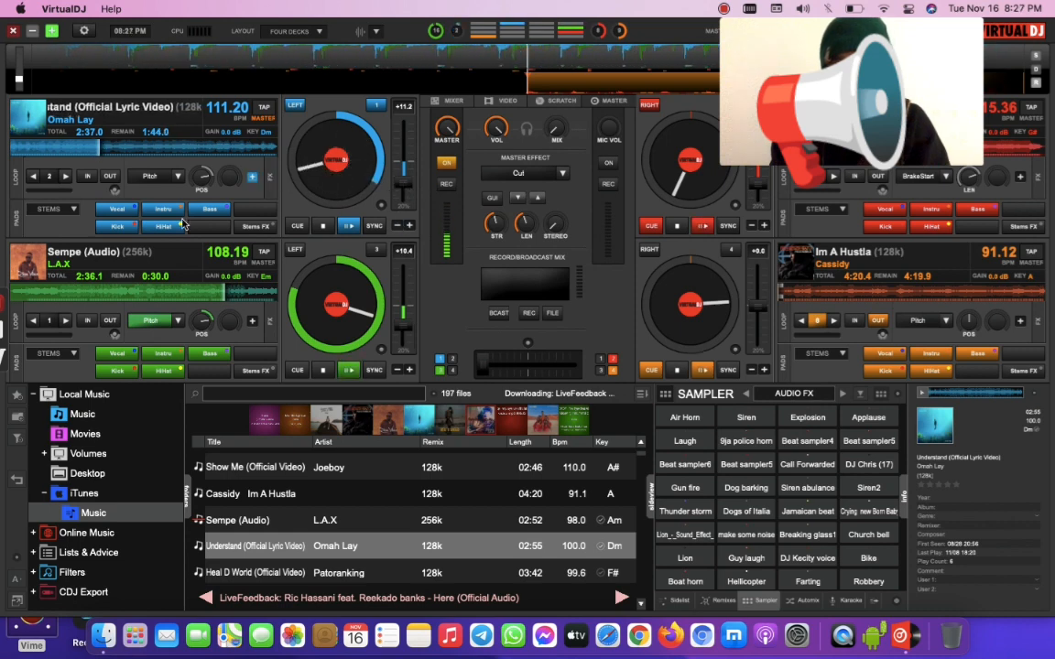
Mute and restore deck 1's vocal stem, and raise the computer's sound volume
{"action": "left_click", "coordinate": [108, 210]}
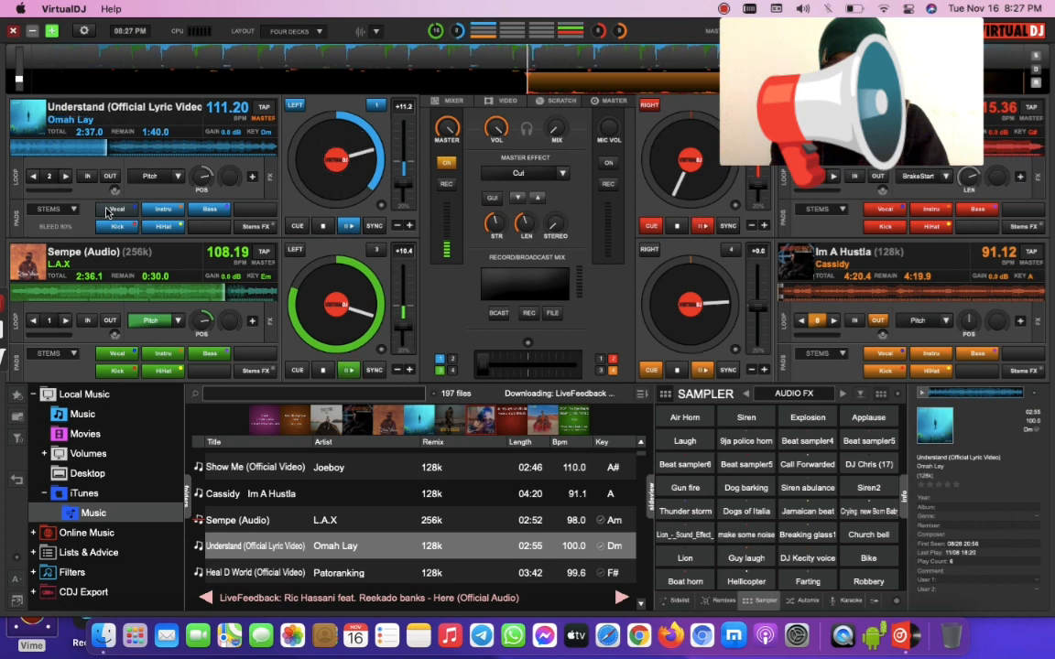
{"action": "left_click", "coordinate": [107, 209]}
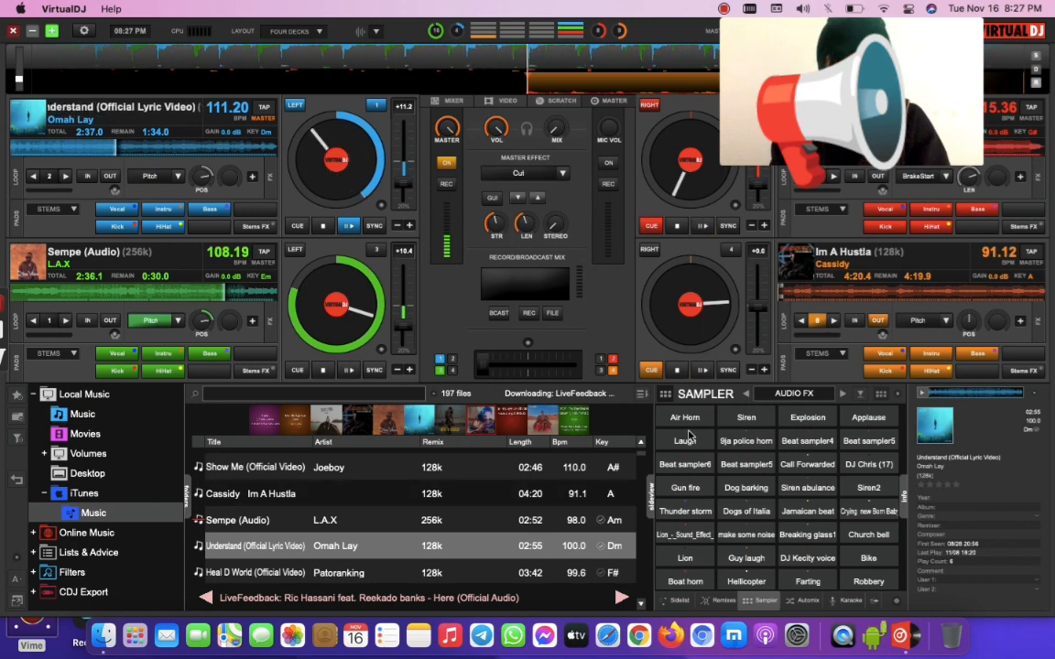
{"action": "key", "text": "XF86AudioRaiseVolume"}
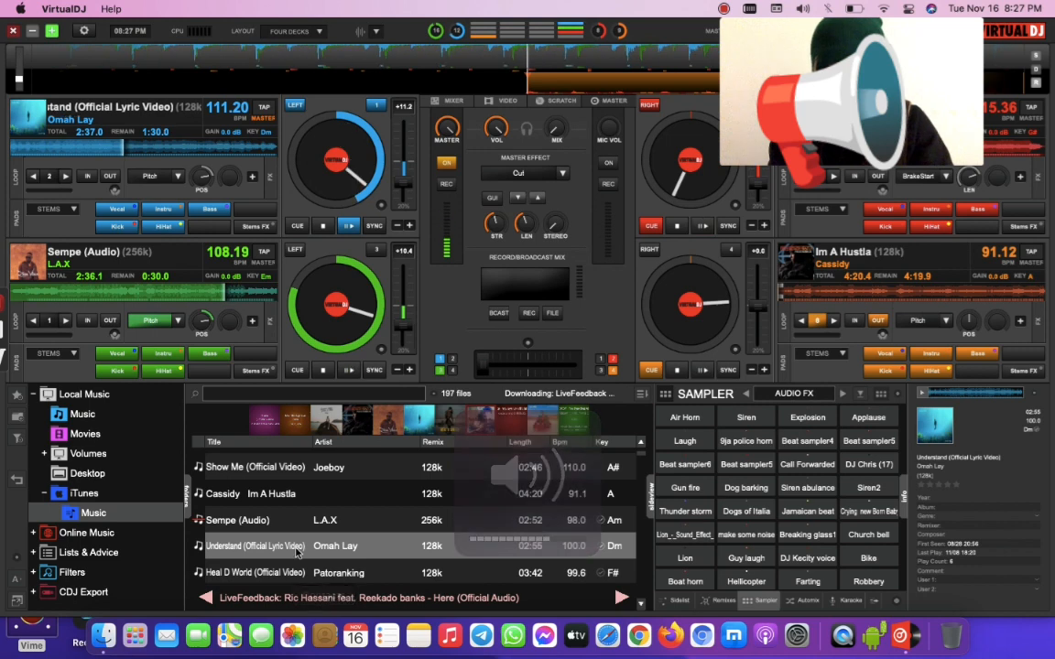
Load the BODY Free Type Beat Afrobeat instrumental from the music library onto deck 4
{"action": "scroll", "coordinate": [274, 522], "scroll_direction": "down", "scroll_amount": 5}
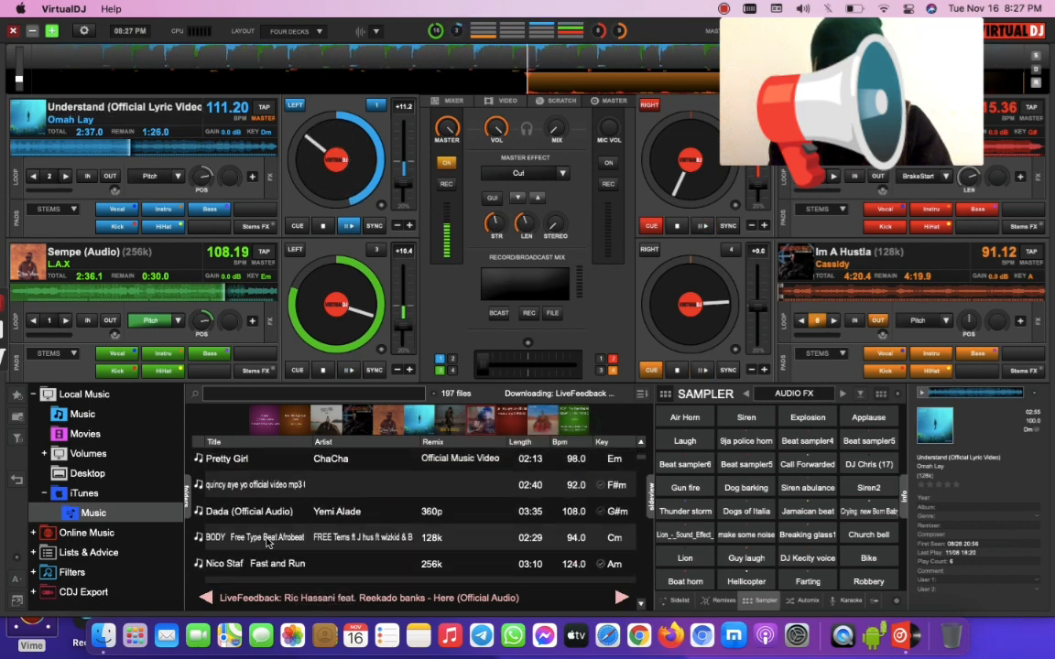
{"action": "left_click", "coordinate": [267, 542]}
{"action": "left_click_drag", "start_coordinate": [266, 542], "coordinate": [701, 339]}
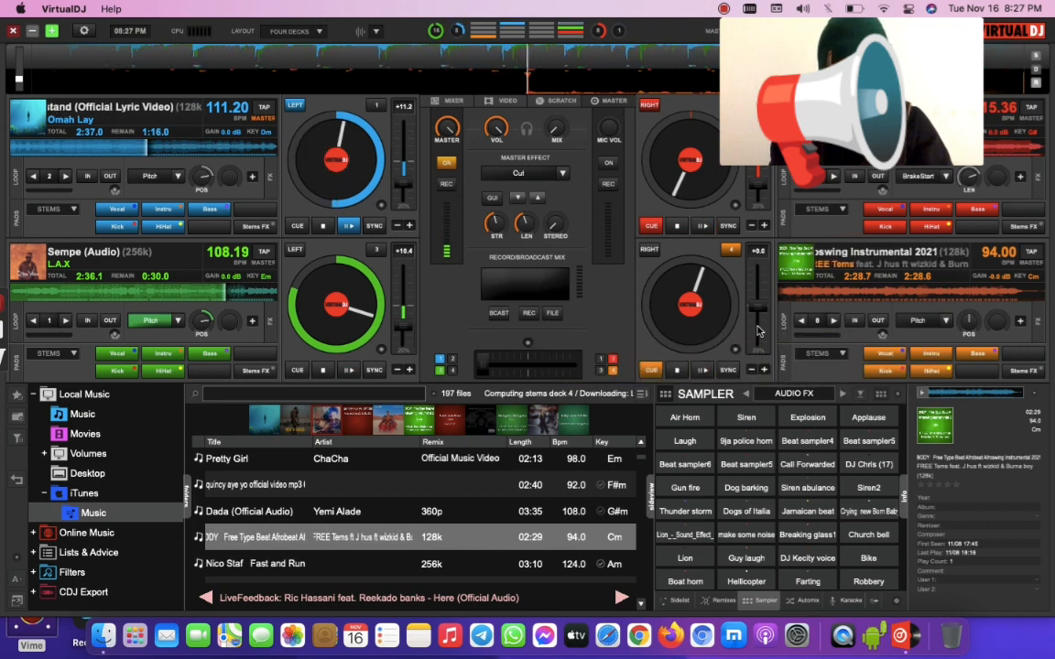
Play deck 4 at a tempo of +10.8 and crossfade fully over to it
{"action": "left_click_drag", "start_coordinate": [758, 331], "coordinate": [759, 341]}
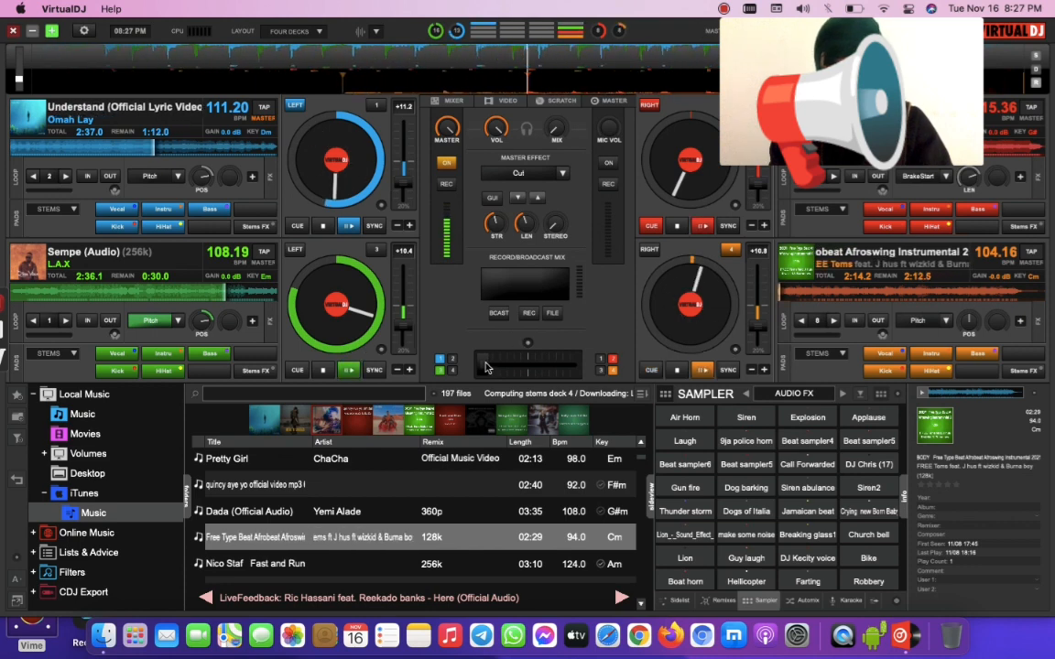
{"action": "scroll", "coordinate": [487, 368], "scroll_direction": "up", "scroll_amount": 3}
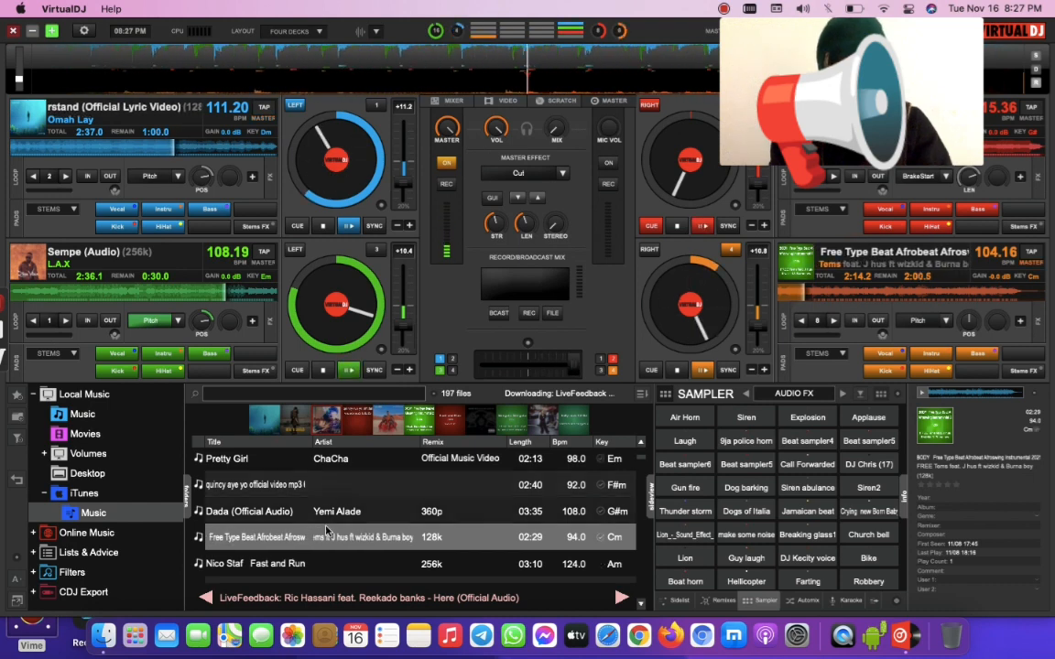
Raise deck 4's tempo to +13.6 and play the DJ voice sample over its track
{"action": "scroll", "coordinate": [514, 486], "scroll_direction": "down", "scroll_amount": 3}
{"action": "scroll", "coordinate": [513, 486], "scroll_direction": "down", "scroll_amount": 2}
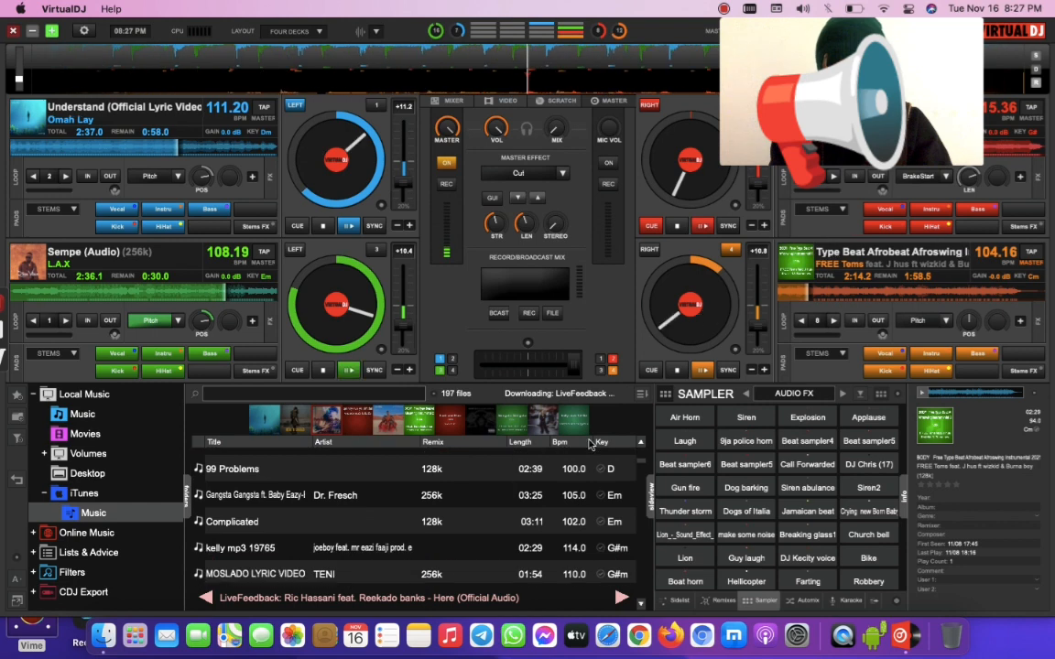
{"action": "scroll", "coordinate": [436, 565], "scroll_direction": "down", "scroll_amount": 5}
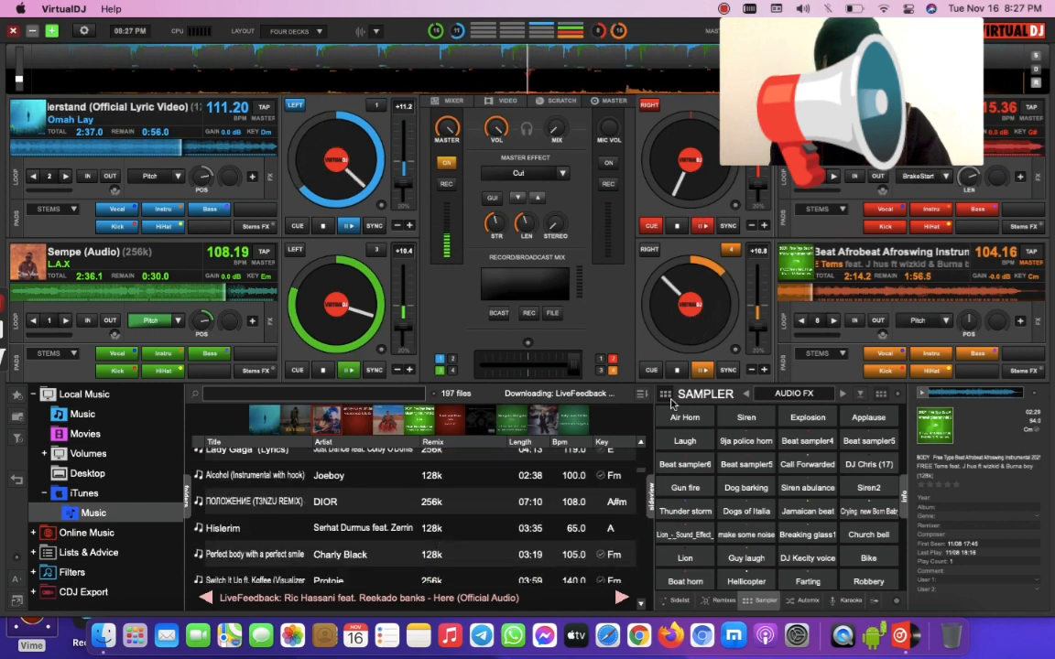
{"action": "scroll", "coordinate": [759, 336], "scroll_direction": "up", "scroll_amount": 3}
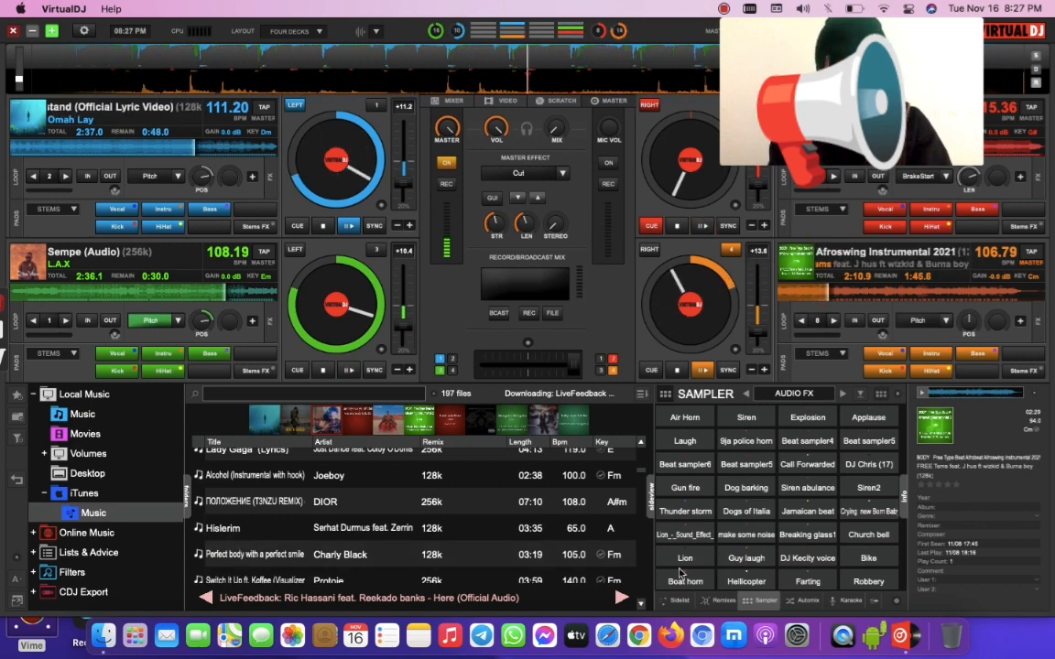
{"action": "left_click", "coordinate": [793, 560]}
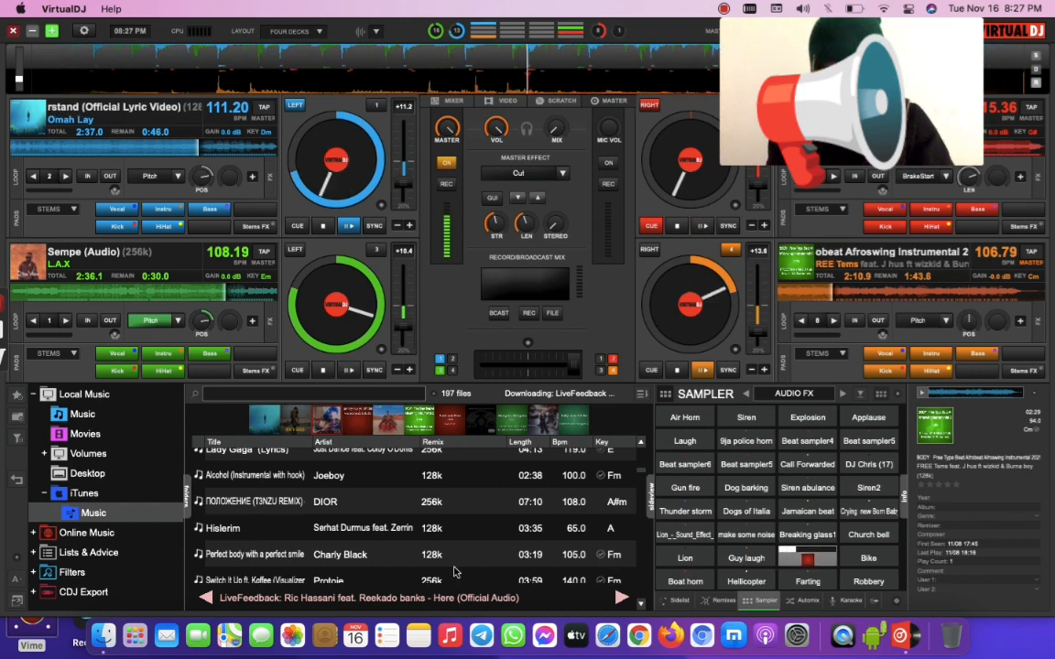
Load trod killaz official audio from the music library onto deck 3 and stop deck 1
{"action": "scroll", "coordinate": [423, 556], "scroll_direction": "down", "scroll_amount": 3}
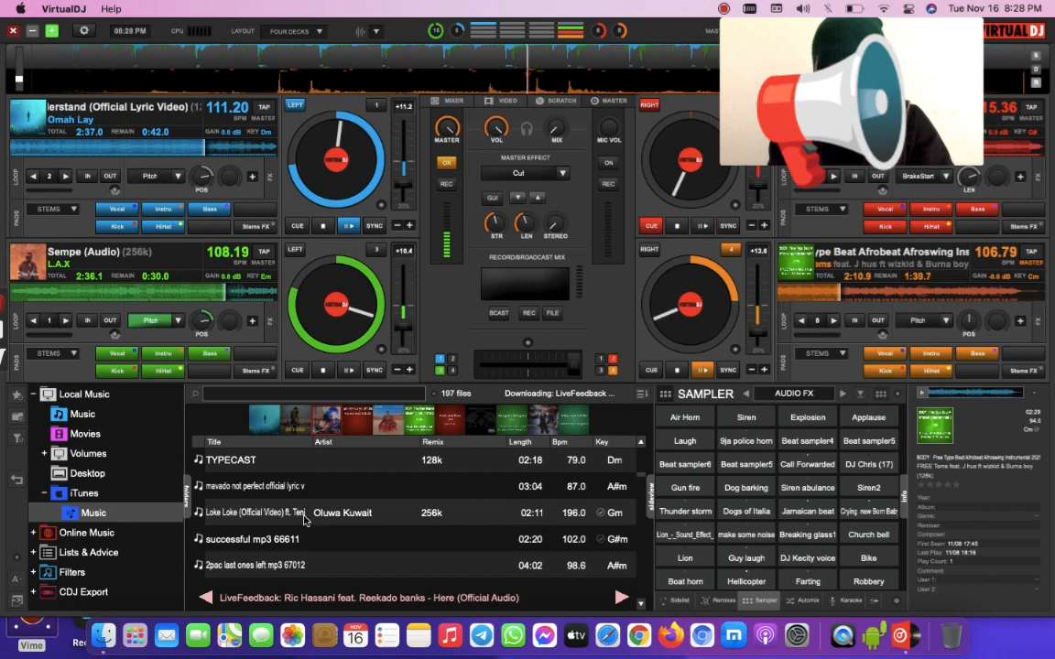
{"action": "scroll", "coordinate": [305, 520], "scroll_direction": "down", "scroll_amount": 2}
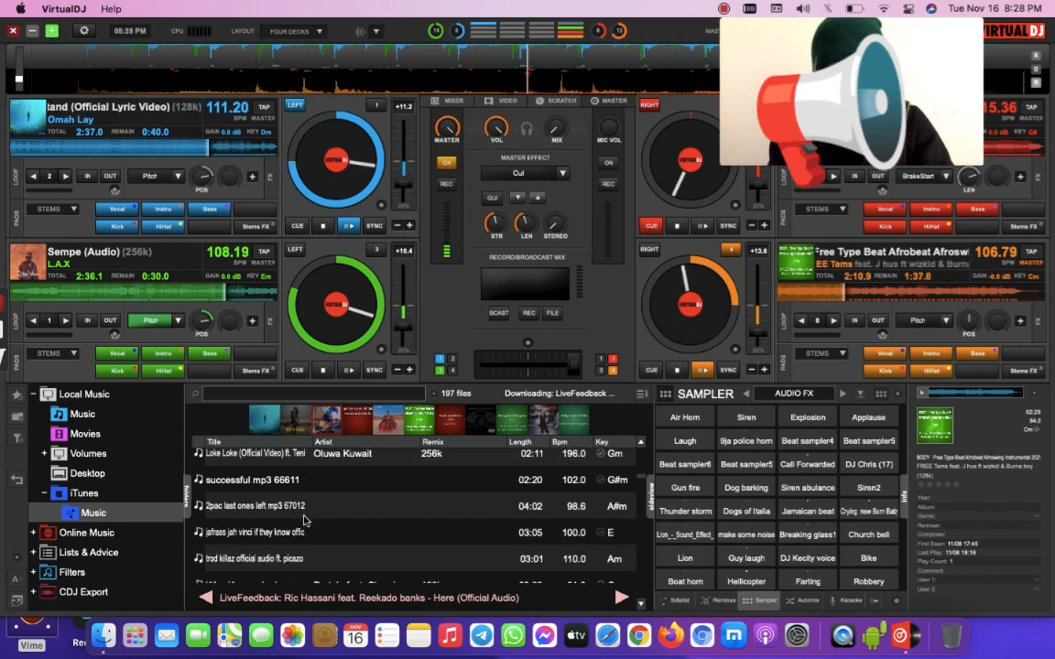
{"action": "left_click_drag", "start_coordinate": [259, 555], "coordinate": [109, 310]}
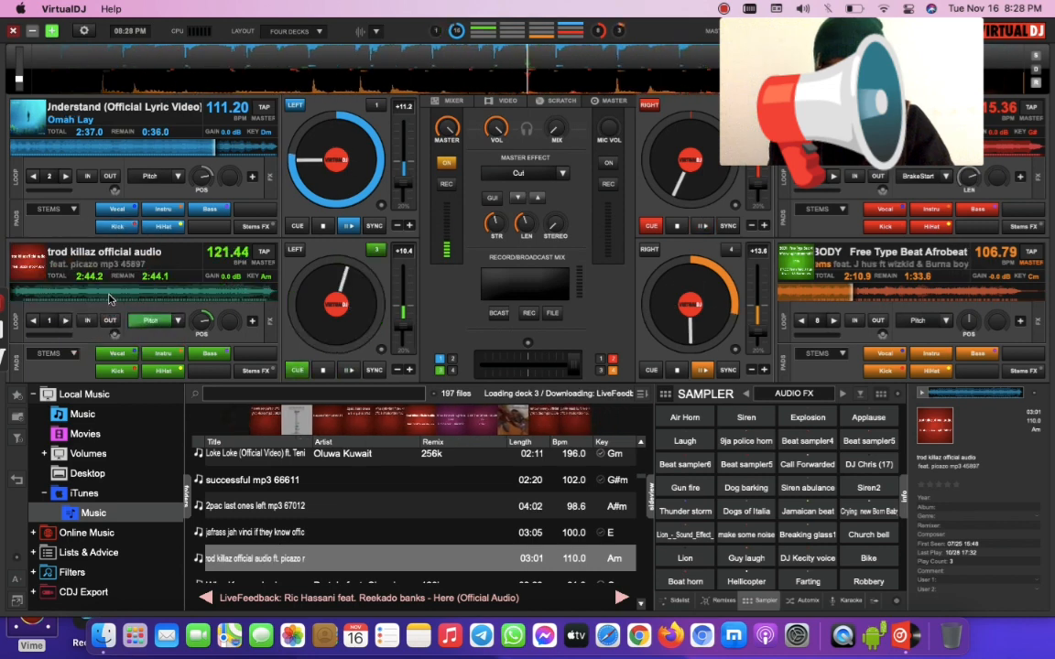
{"action": "left_click", "coordinate": [322, 226]}
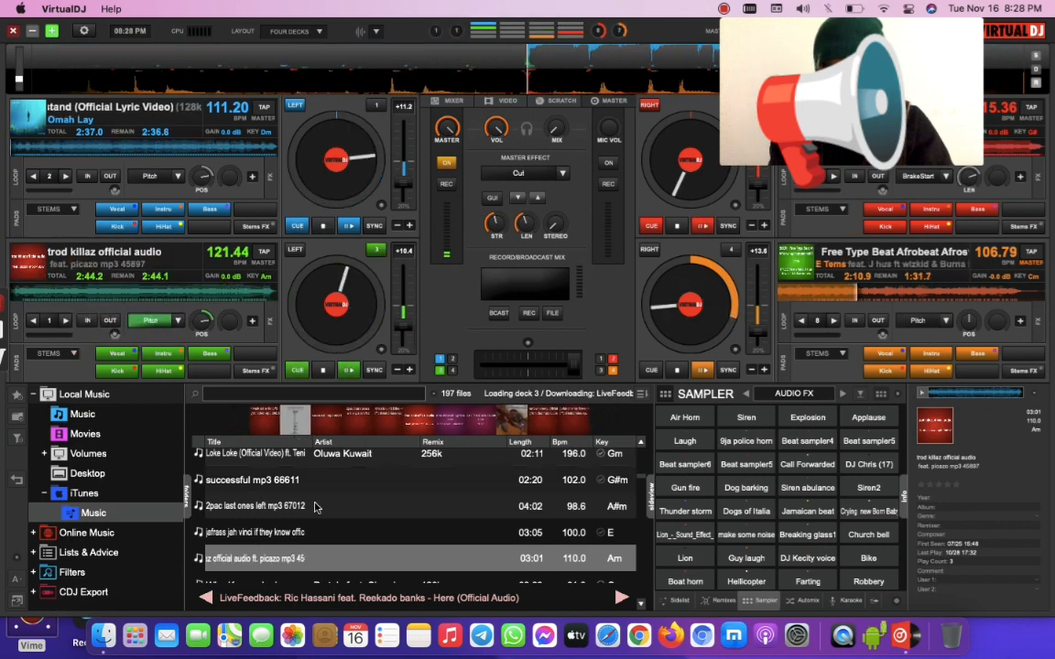
Load the gyakie omah lay forever remix official music video from the music library onto deck 1
{"action": "scroll", "coordinate": [291, 505], "scroll_direction": "down", "scroll_amount": 3}
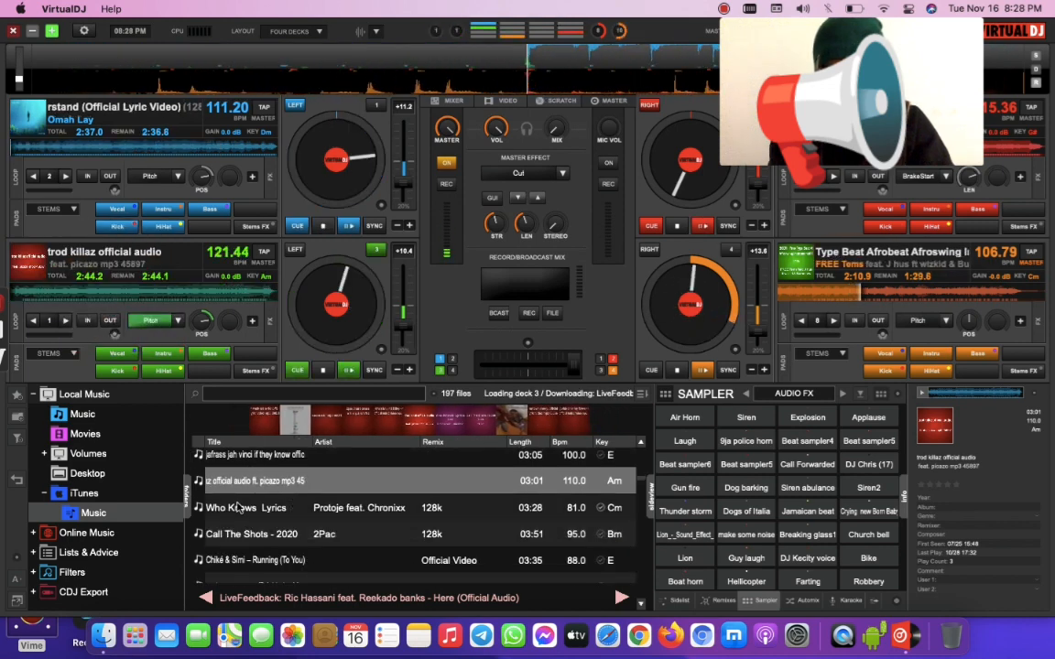
{"action": "scroll", "coordinate": [241, 523], "scroll_direction": "down", "scroll_amount": 4}
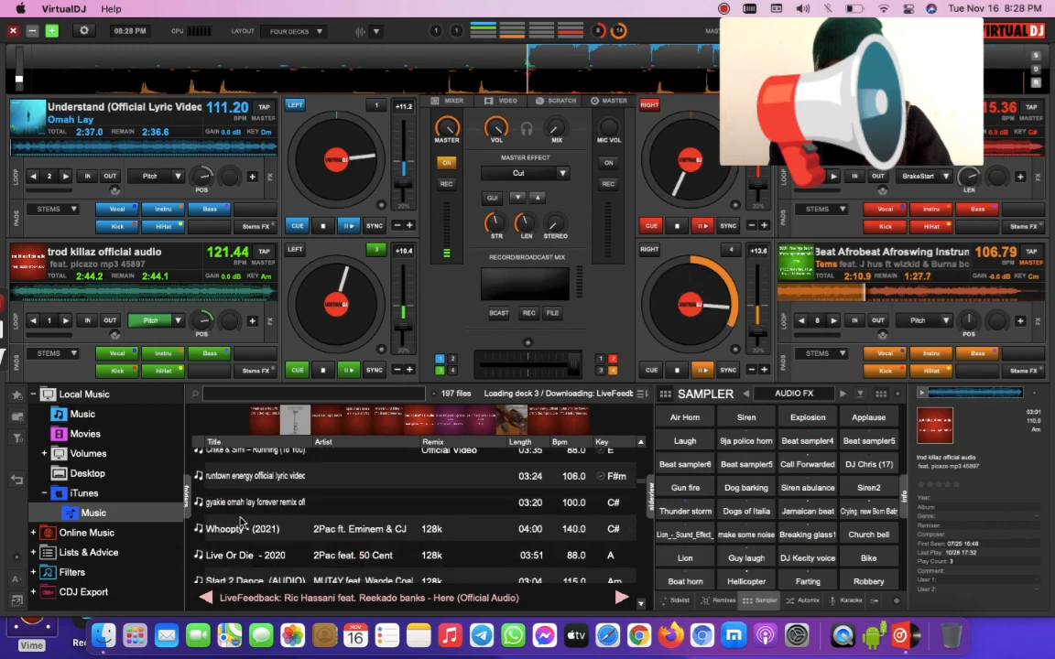
{"action": "left_click_drag", "start_coordinate": [249, 505], "coordinate": [197, 187]}
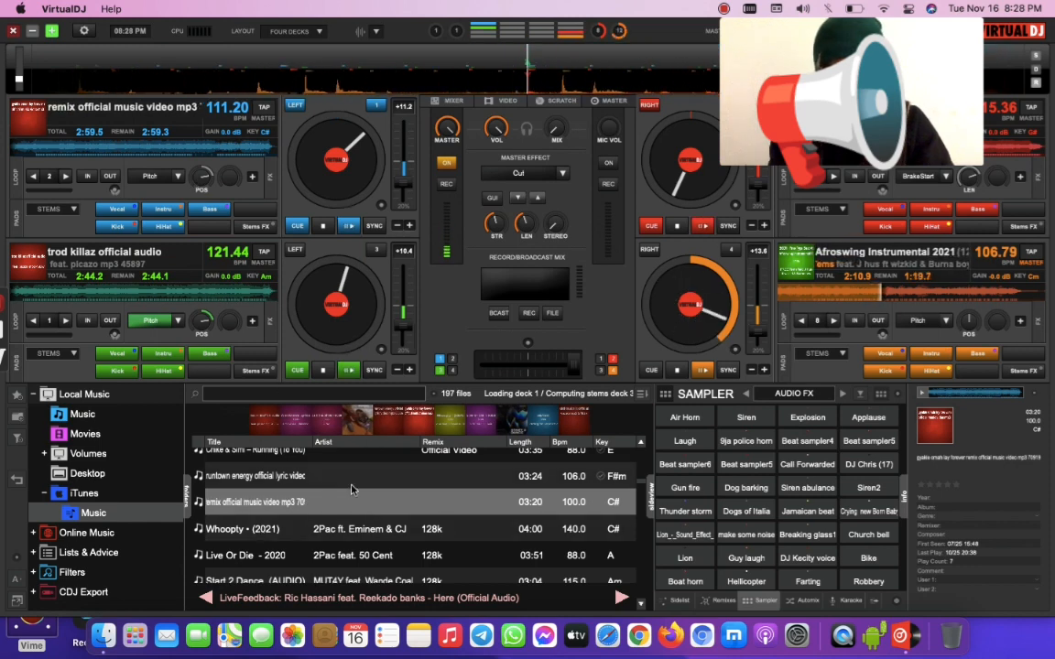
{"action": "scroll", "coordinate": [293, 531], "scroll_direction": "down", "scroll_amount": 2}
{"action": "scroll", "coordinate": [294, 531], "scroll_direction": "down", "scroll_amount": 3}
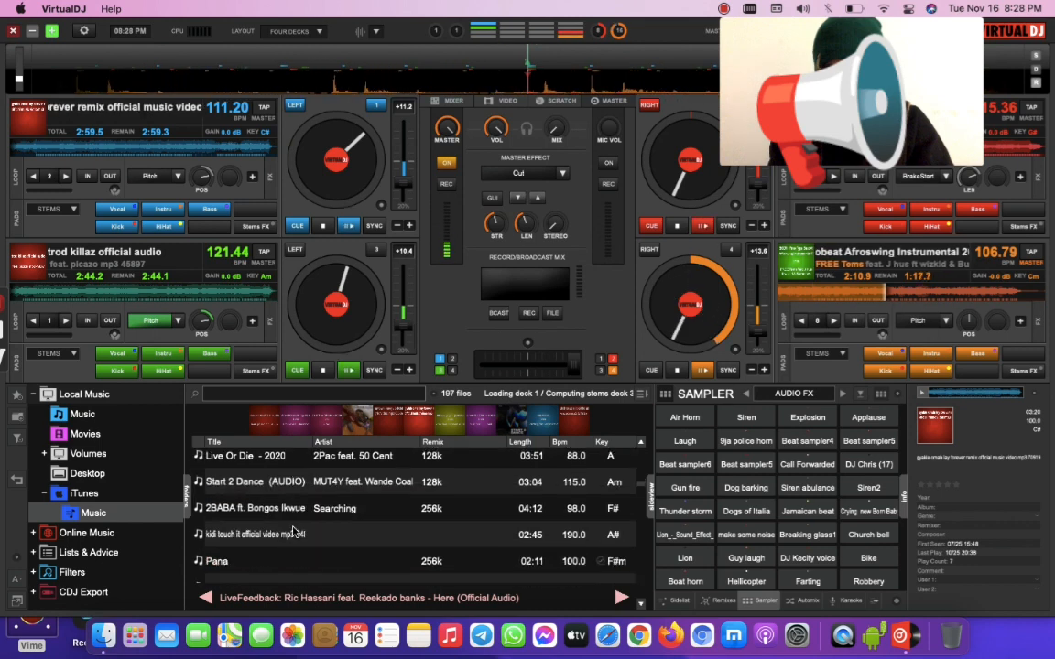
{"action": "scroll", "coordinate": [293, 531], "scroll_direction": "down", "scroll_amount": 4}
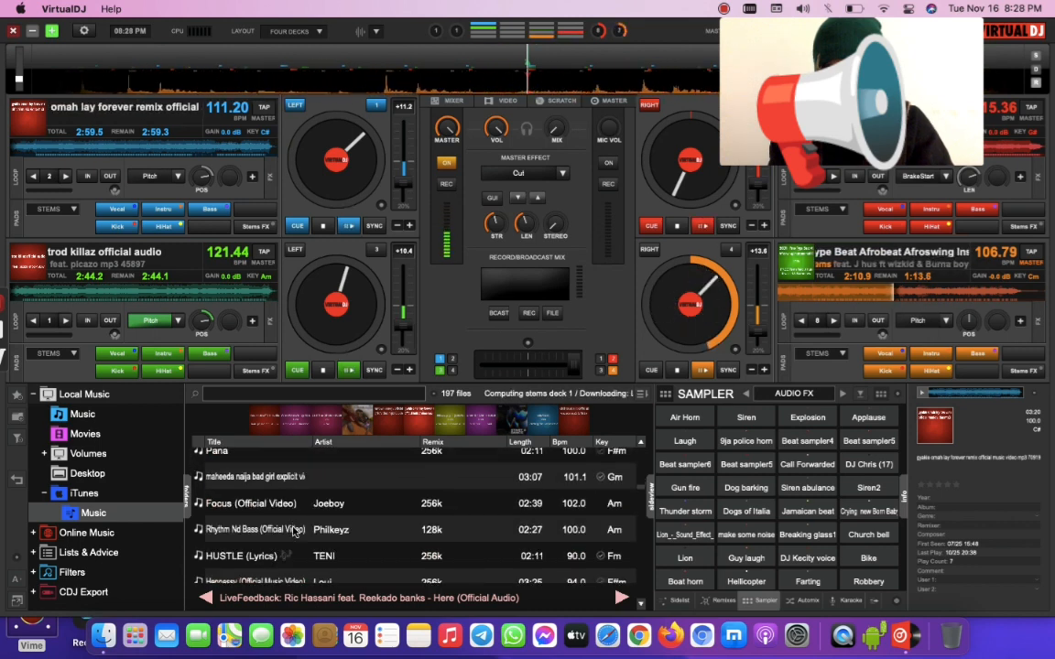
{"action": "scroll", "coordinate": [293, 531], "scroll_direction": "down", "scroll_amount": 2}
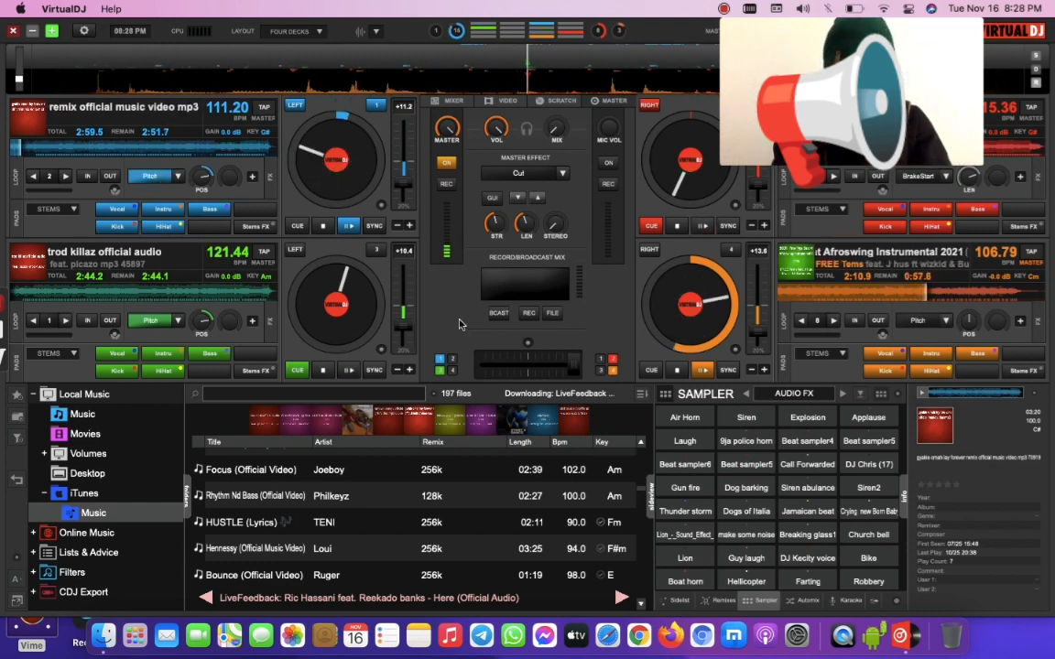
Brake deck 4 to a stop with the BrakeStart effect and crossfade fully over to deck 1
{"action": "left_click", "coordinate": [944, 323]}
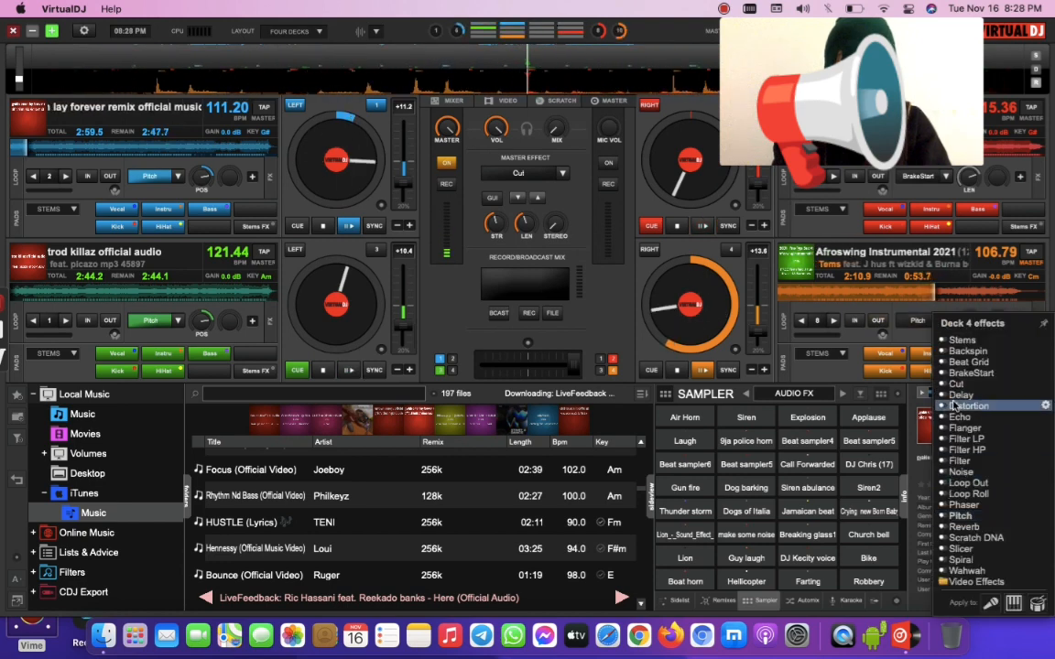
{"action": "left_click", "coordinate": [971, 373]}
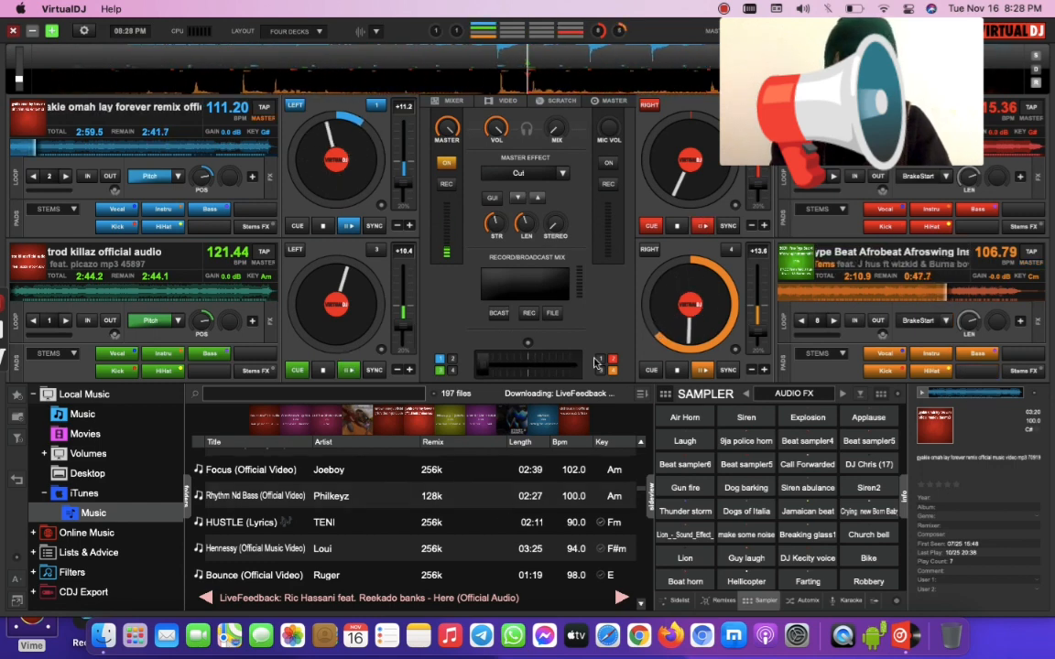
{"action": "left_click", "coordinate": [678, 371]}
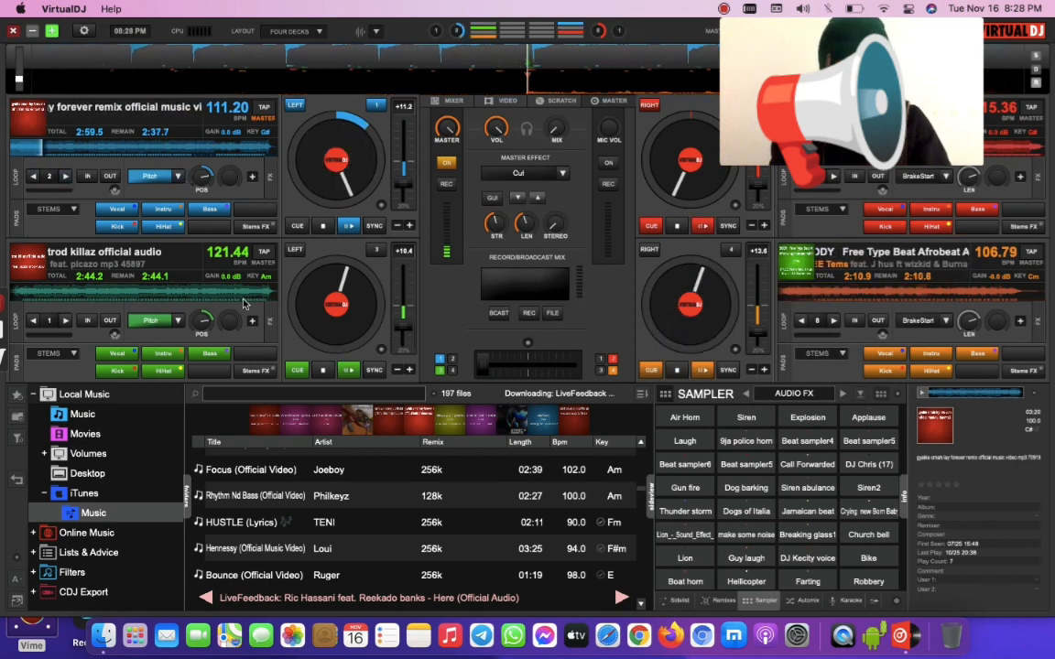
Browse the songs in the music library for the next track while deck 1 plays
{"action": "scroll", "coordinate": [384, 509], "scroll_direction": "down", "scroll_amount": 4}
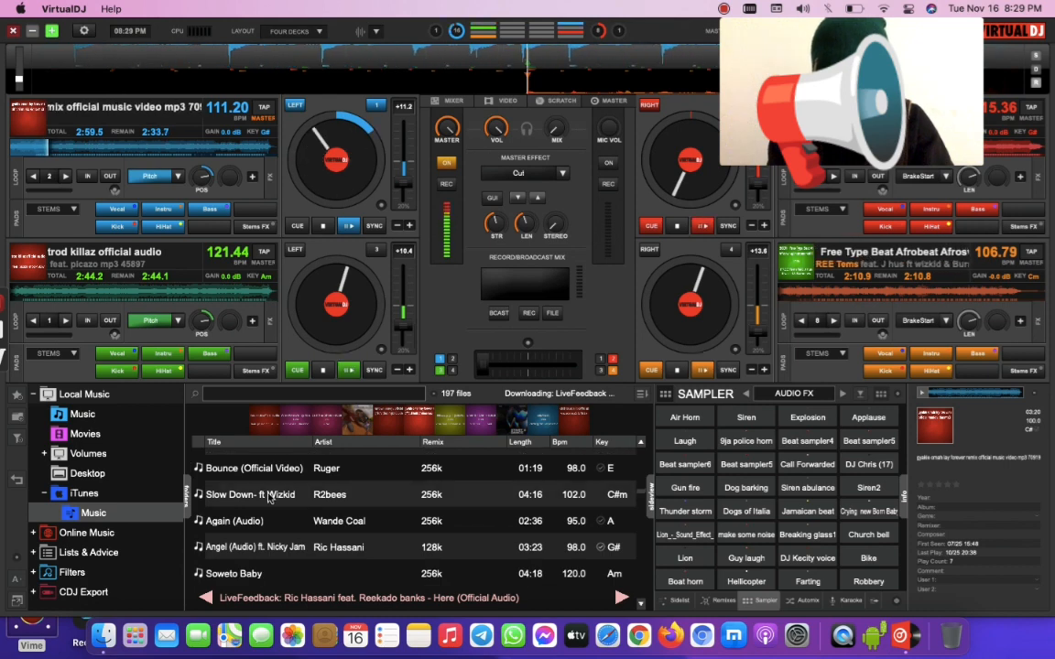
{"action": "scroll", "coordinate": [269, 495], "scroll_direction": "down", "scroll_amount": 2}
{"action": "scroll", "coordinate": [268, 496], "scroll_direction": "up", "scroll_amount": 2}
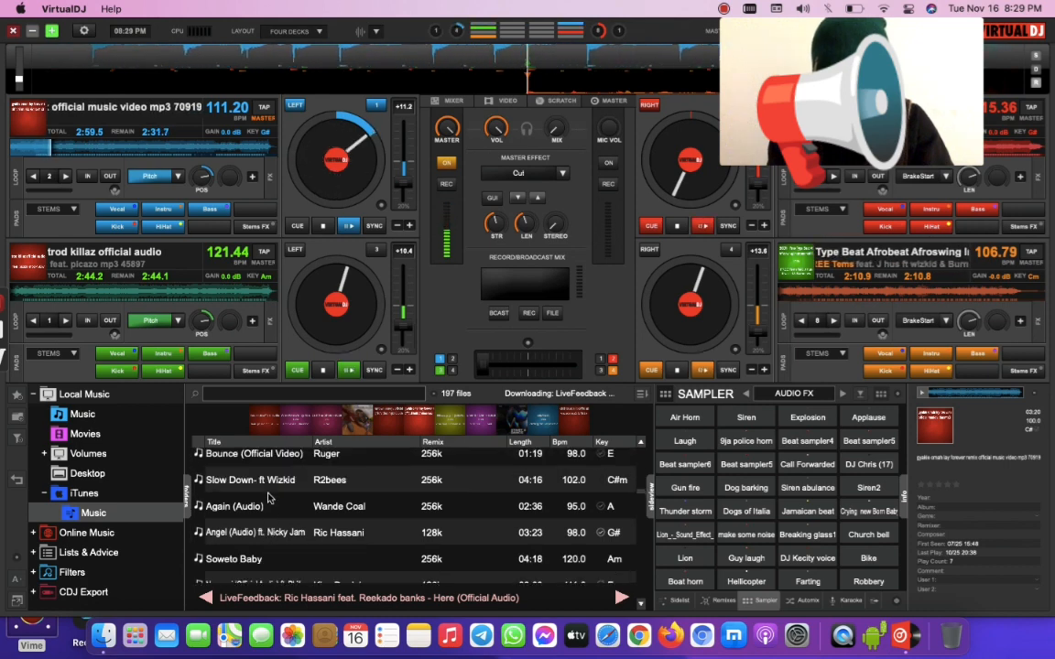
{"action": "scroll", "coordinate": [268, 500], "scroll_direction": "up", "scroll_amount": 1}
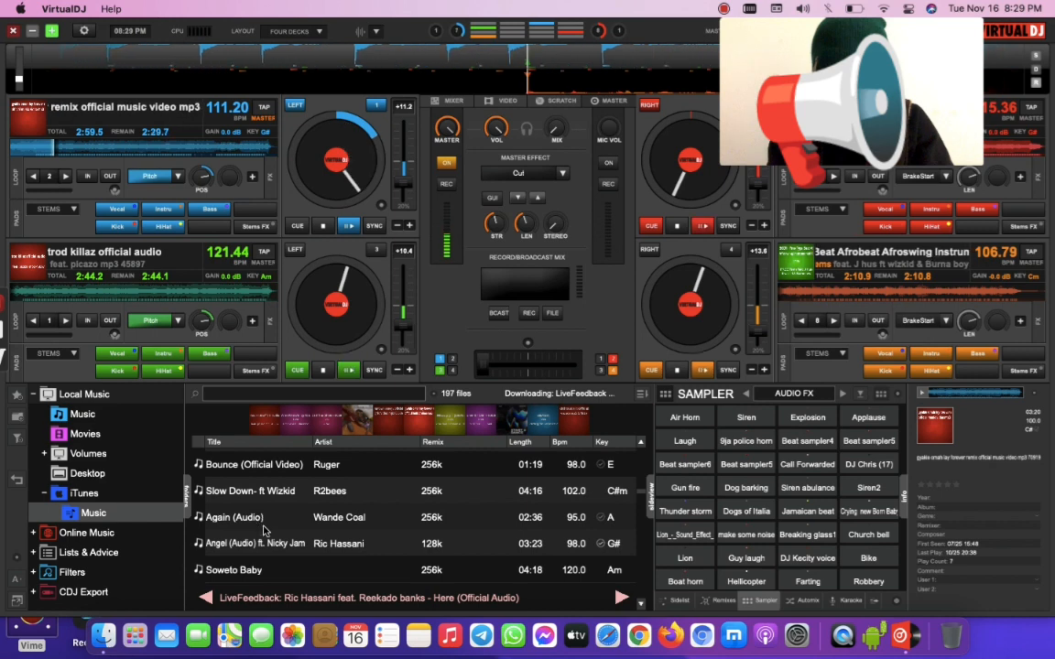
{"action": "scroll", "coordinate": [263, 532], "scroll_direction": "down", "scroll_amount": 4}
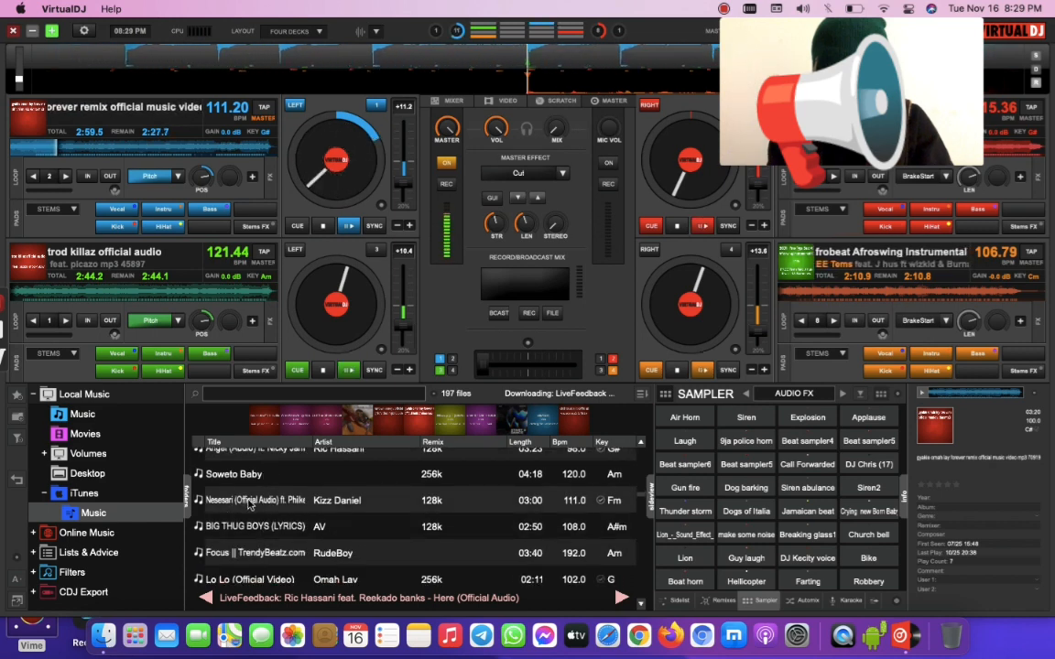
{"action": "scroll", "coordinate": [249, 503], "scroll_direction": "down", "scroll_amount": 3}
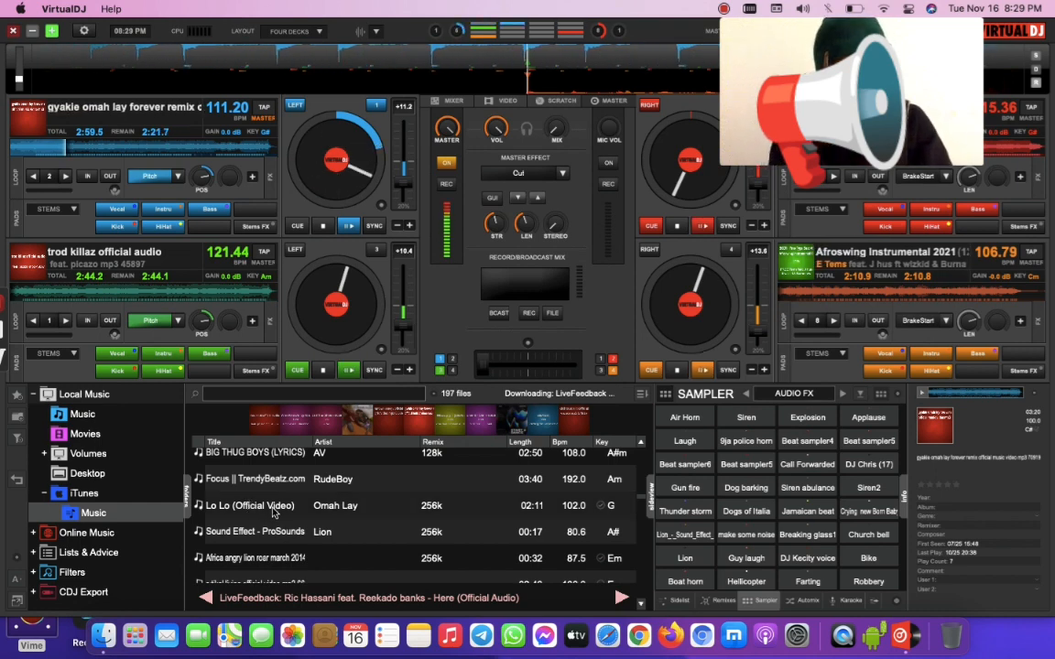
{"action": "scroll", "coordinate": [272, 513], "scroll_direction": "down", "scroll_amount": 3}
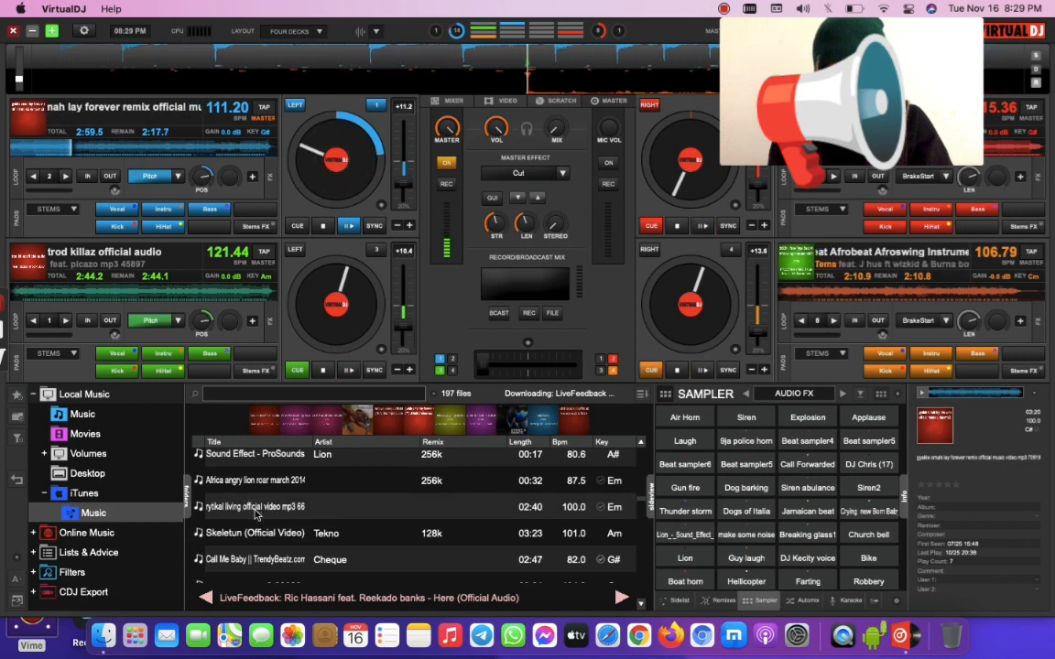
{"action": "scroll", "coordinate": [254, 540], "scroll_direction": "down", "scroll_amount": 1}
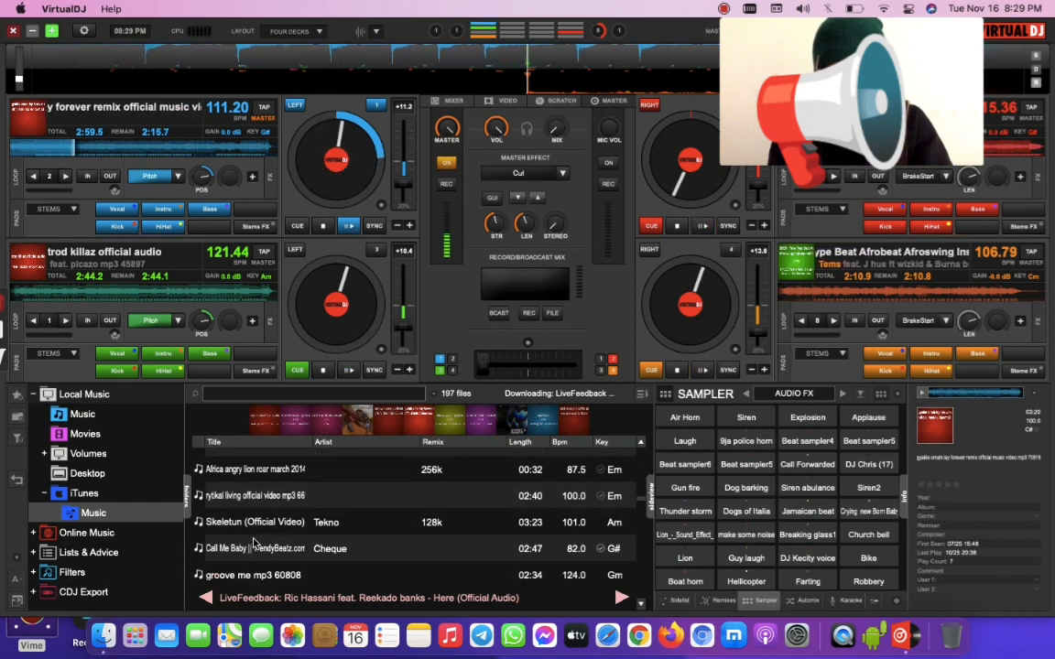
{"action": "scroll", "coordinate": [254, 542], "scroll_direction": "down", "scroll_amount": 4}
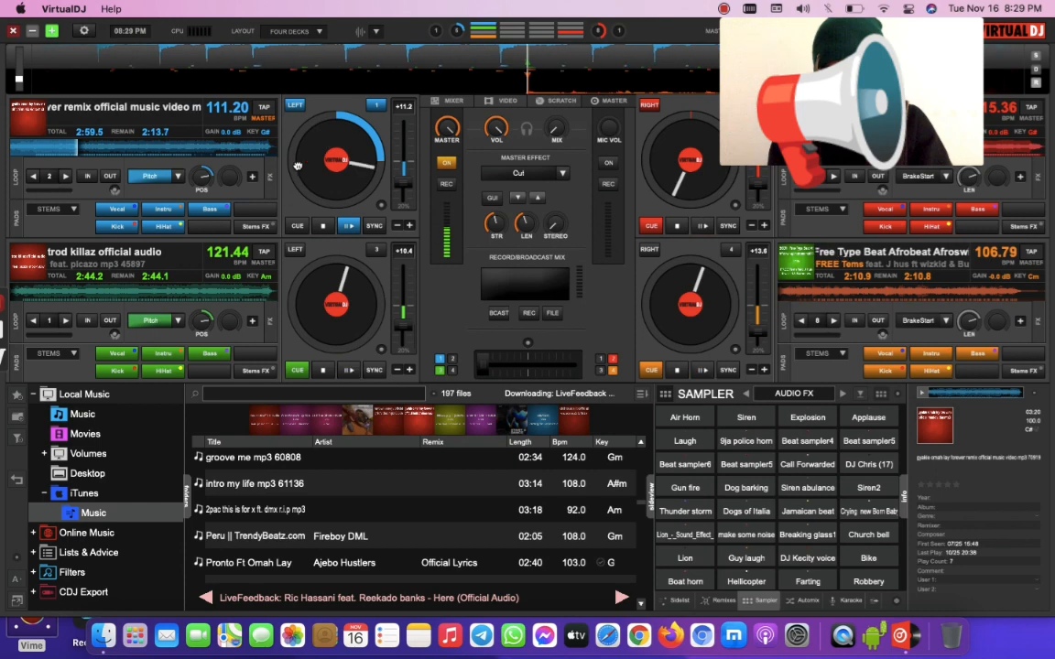
Apply the Flanger effect to deck 1 and play the Gun fire, Dog barking and Siren2 samples over it
{"action": "left_click", "coordinate": [177, 176]}
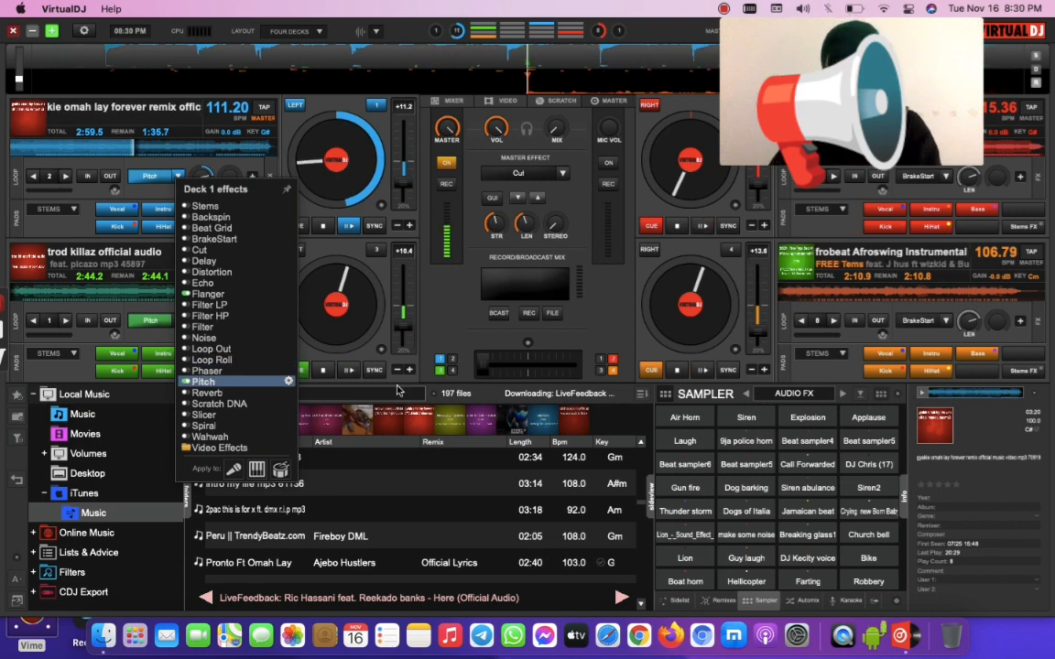
{"action": "left_click", "coordinate": [699, 490]}
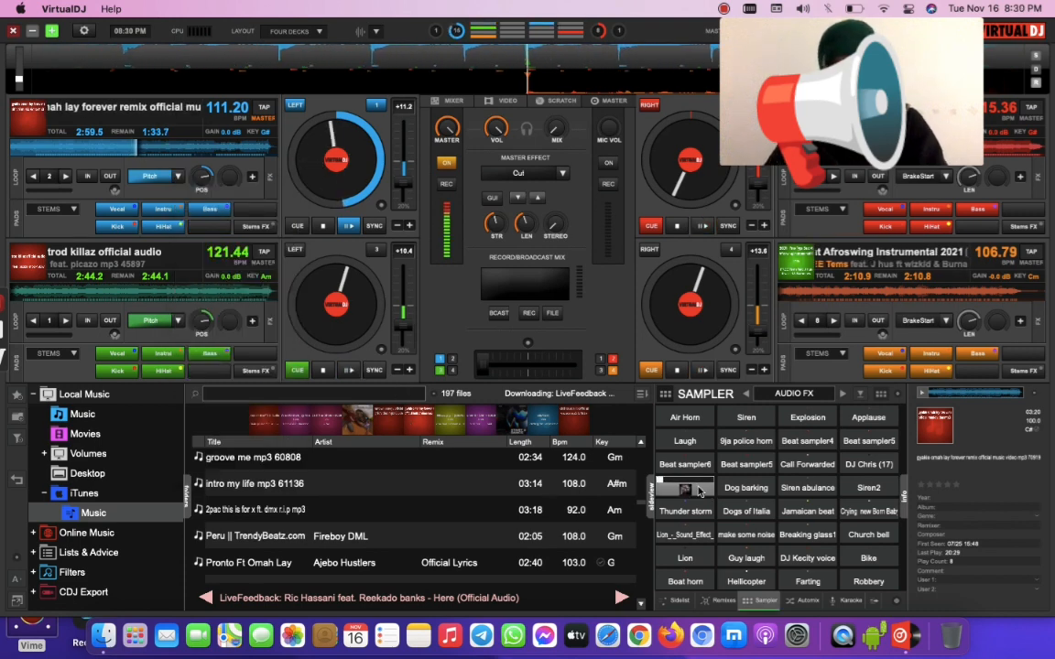
{"action": "left_click", "coordinate": [743, 490]}
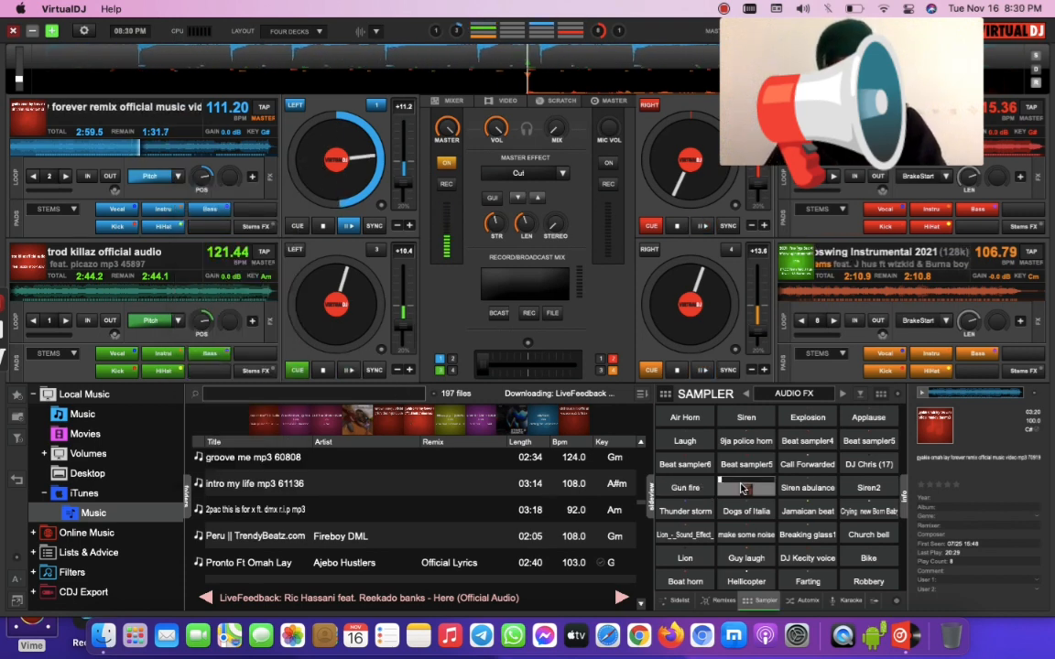
{"action": "left_click", "coordinate": [865, 487]}
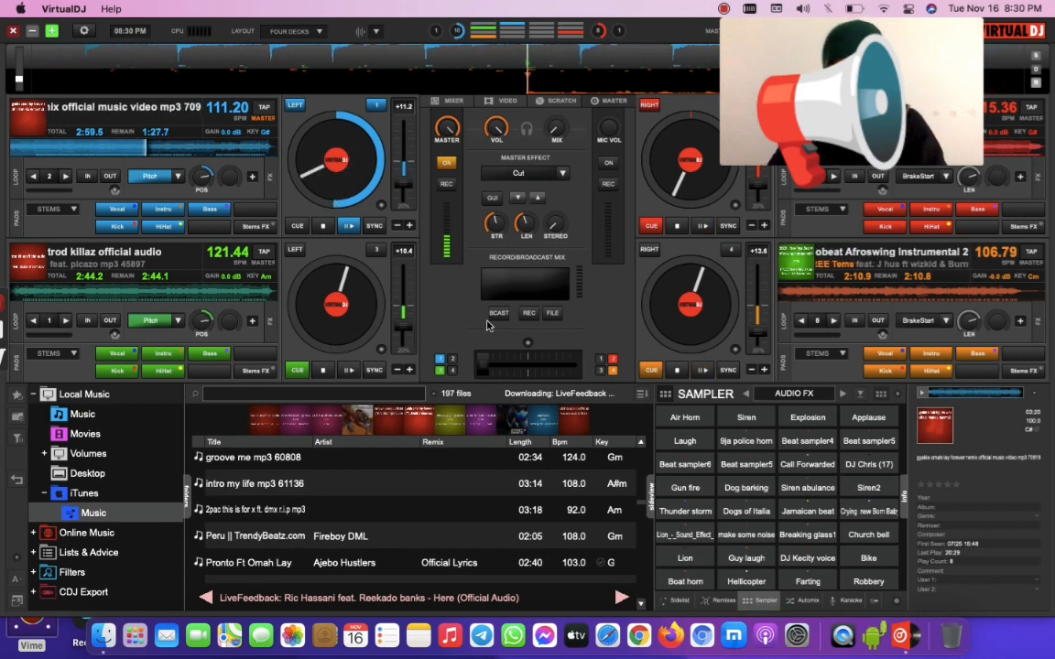
Apply the Cut master effect briefly and switch off the Flanger effect on deck 1
{"action": "left_click", "coordinate": [520, 174]}
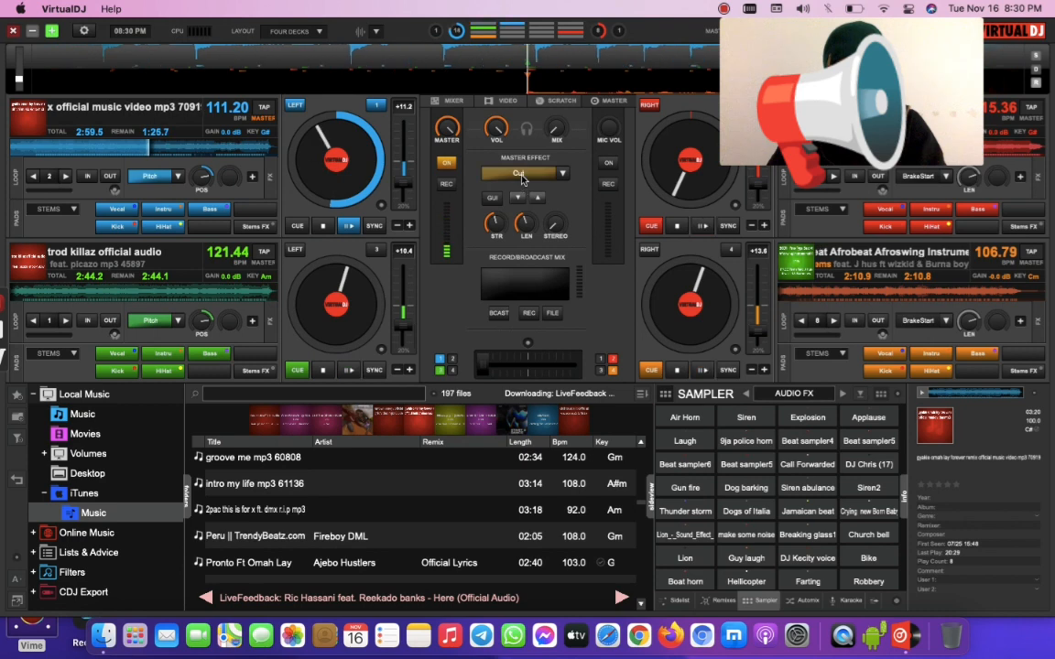
{"action": "left_click", "coordinate": [520, 174]}
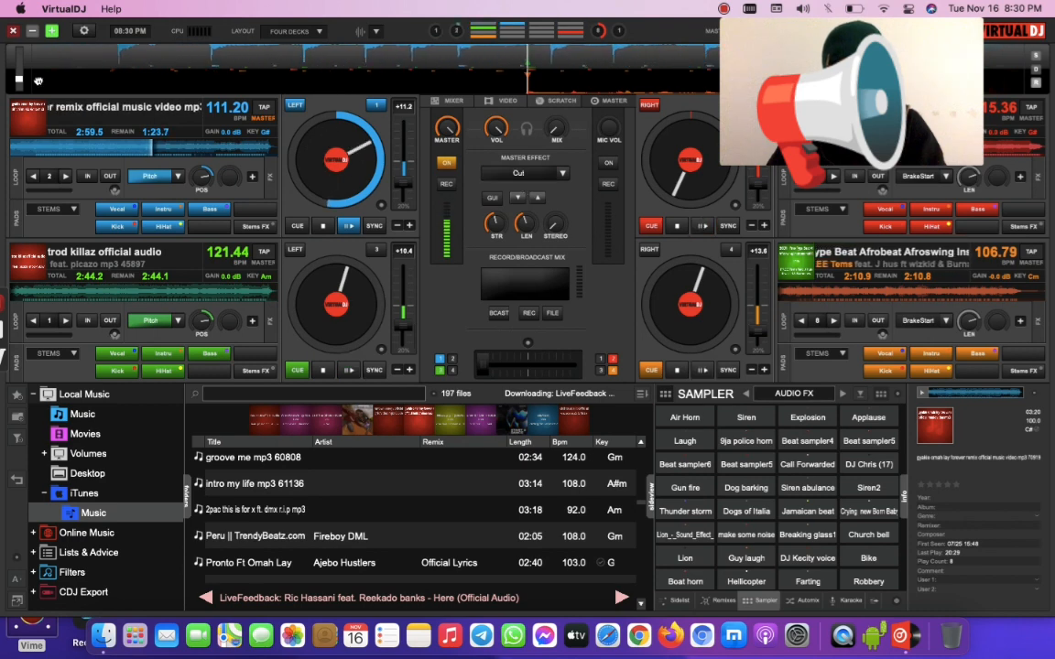
{"action": "left_click", "coordinate": [178, 177]}
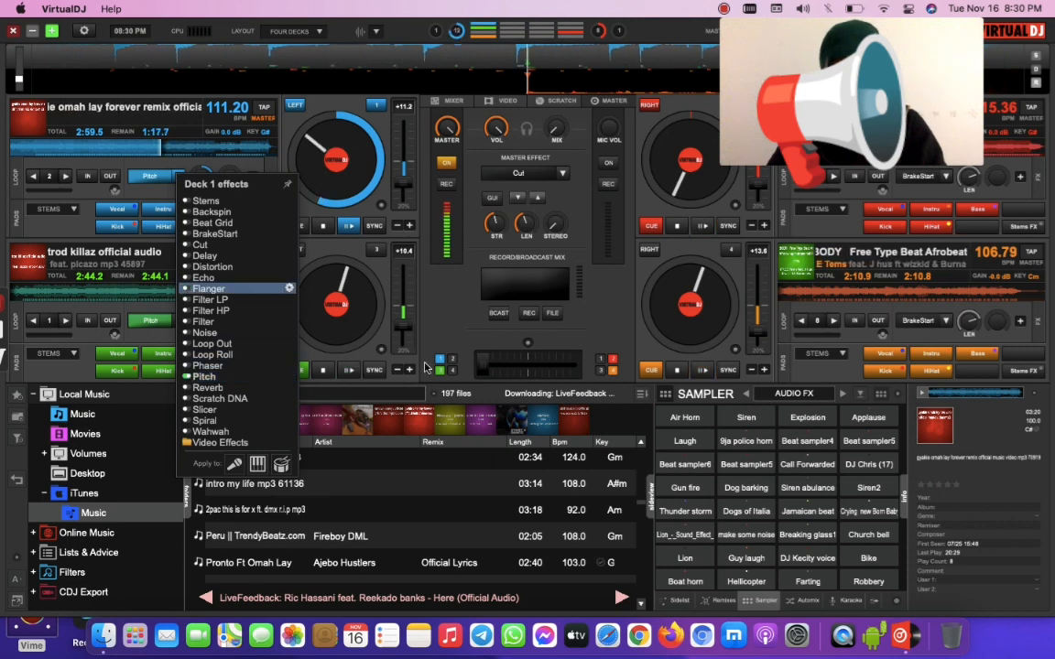
{"action": "left_click", "coordinate": [447, 332]}
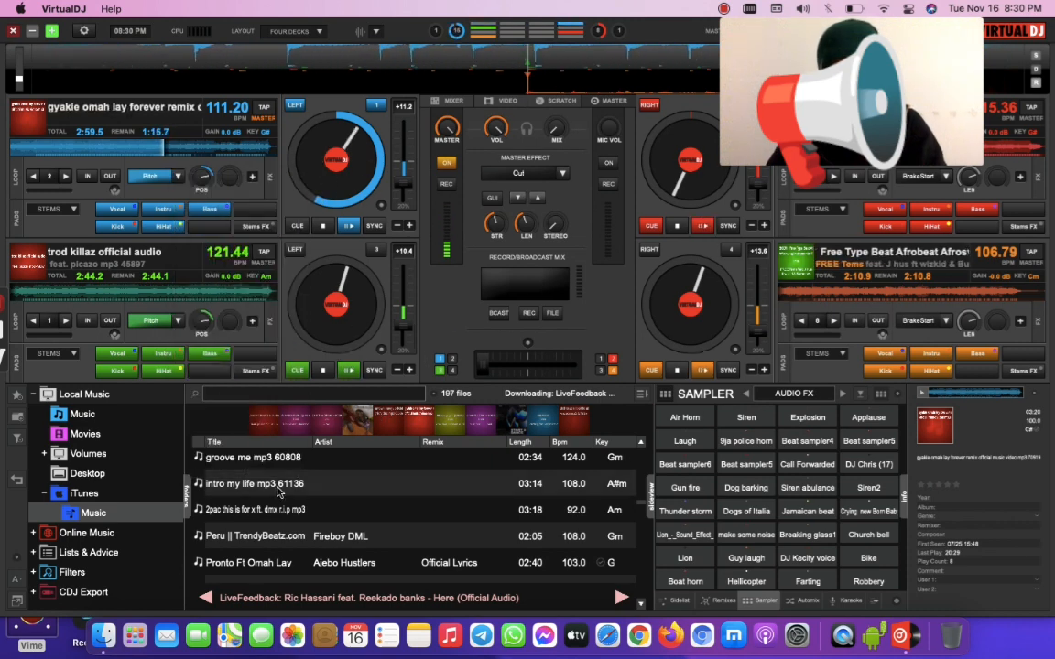
Load Deceive (Audio) ft. Rudeboy by Yemi Alade from the music library onto deck 3
{"action": "scroll", "coordinate": [266, 487], "scroll_direction": "down", "scroll_amount": 3}
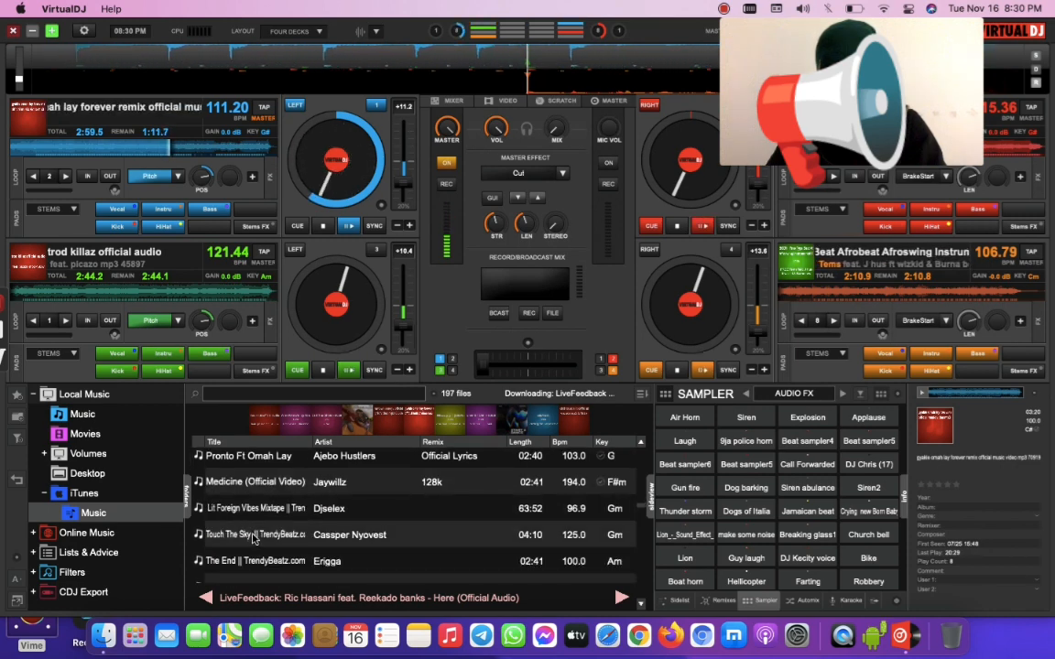
{"action": "scroll", "coordinate": [253, 538], "scroll_direction": "down", "scroll_amount": 2}
{"action": "scroll", "coordinate": [253, 538], "scroll_direction": "down", "scroll_amount": 6}
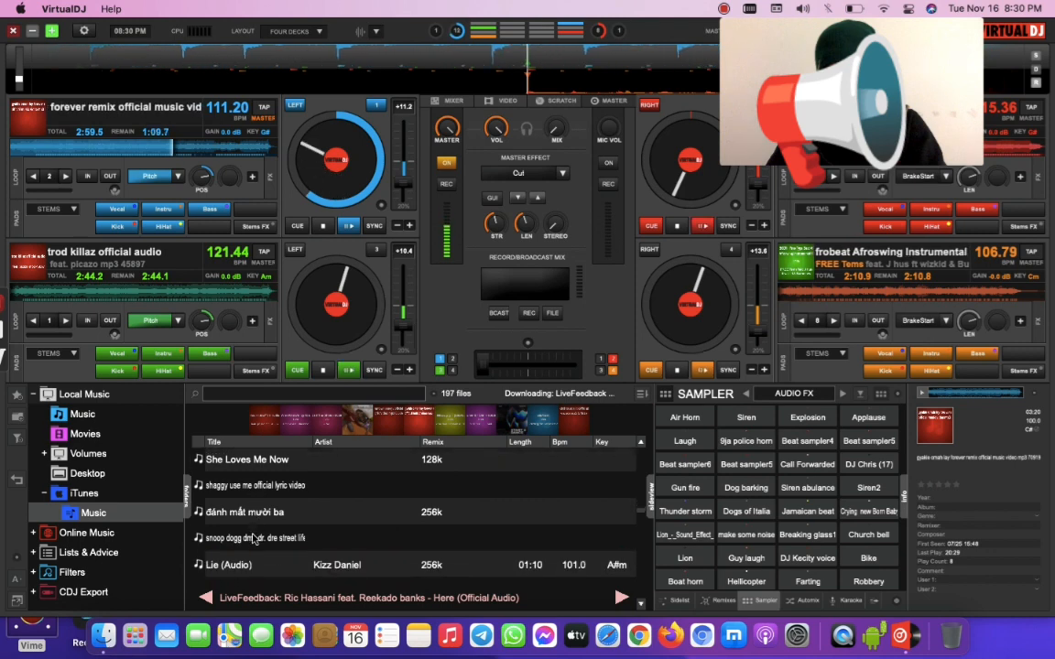
{"action": "scroll", "coordinate": [253, 538], "scroll_direction": "down", "scroll_amount": 3}
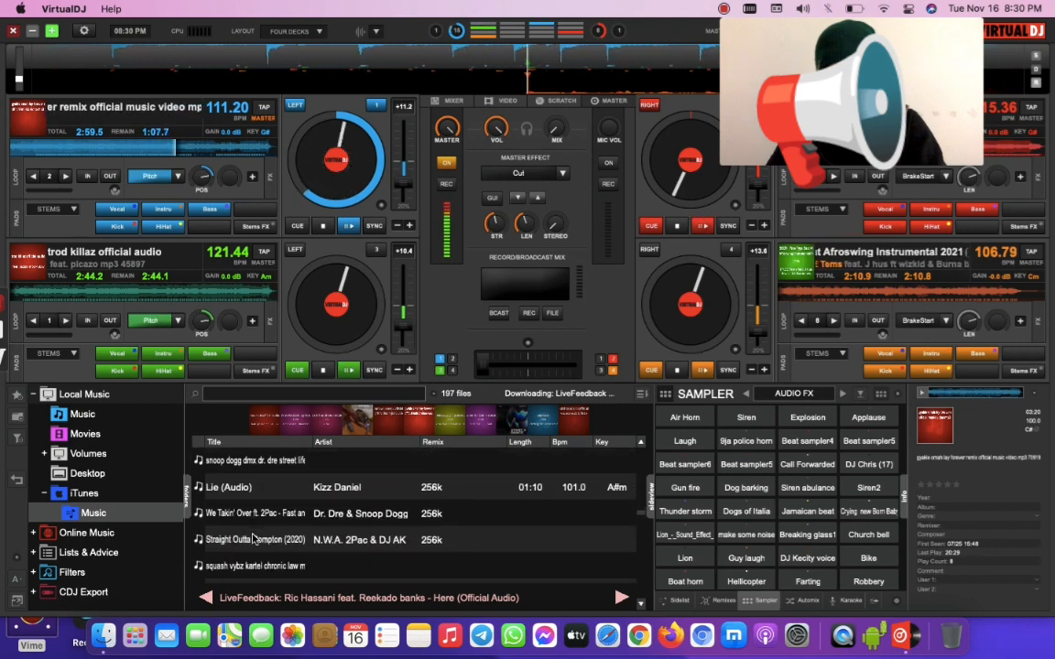
{"action": "scroll", "coordinate": [252, 539], "scroll_direction": "down", "scroll_amount": 2}
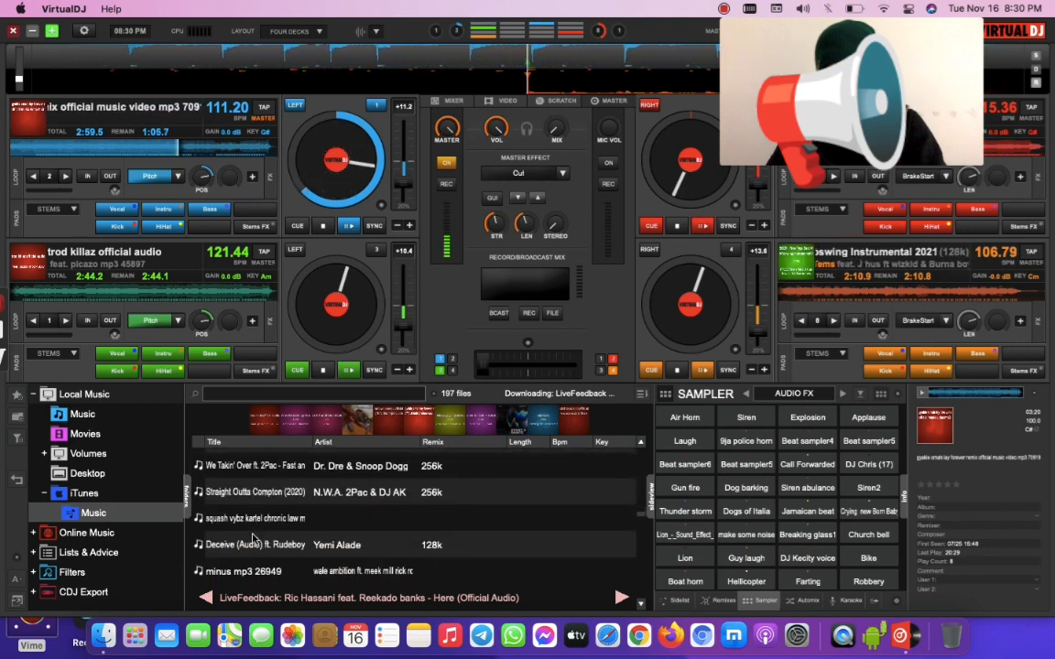
{"action": "scroll", "coordinate": [252, 538], "scroll_direction": "down", "scroll_amount": 3}
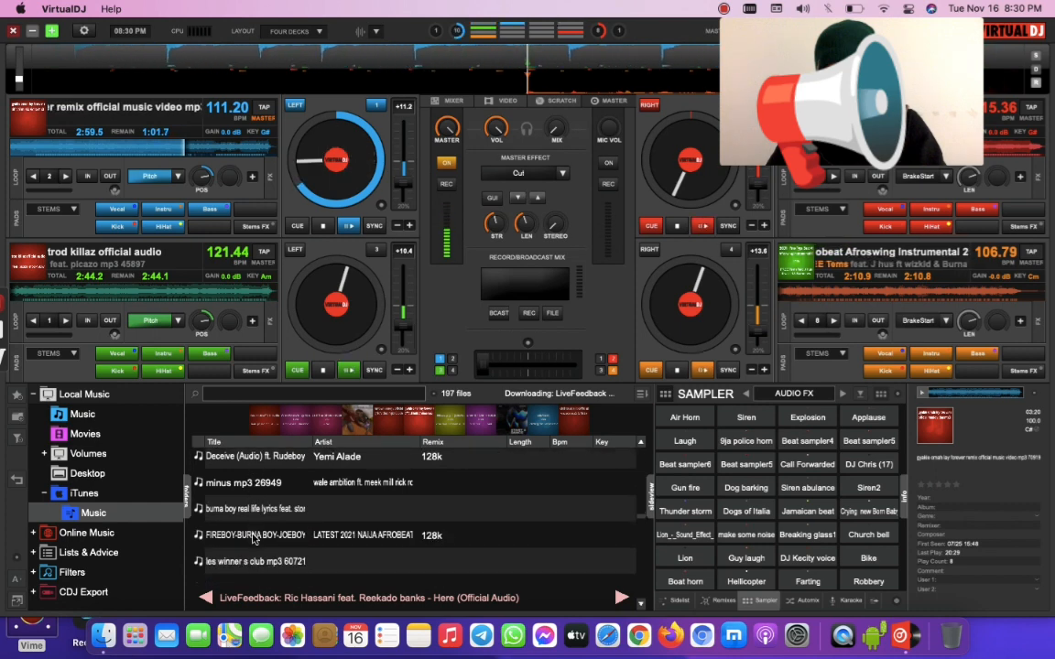
{"action": "scroll", "coordinate": [255, 539], "scroll_direction": "up", "scroll_amount": 2}
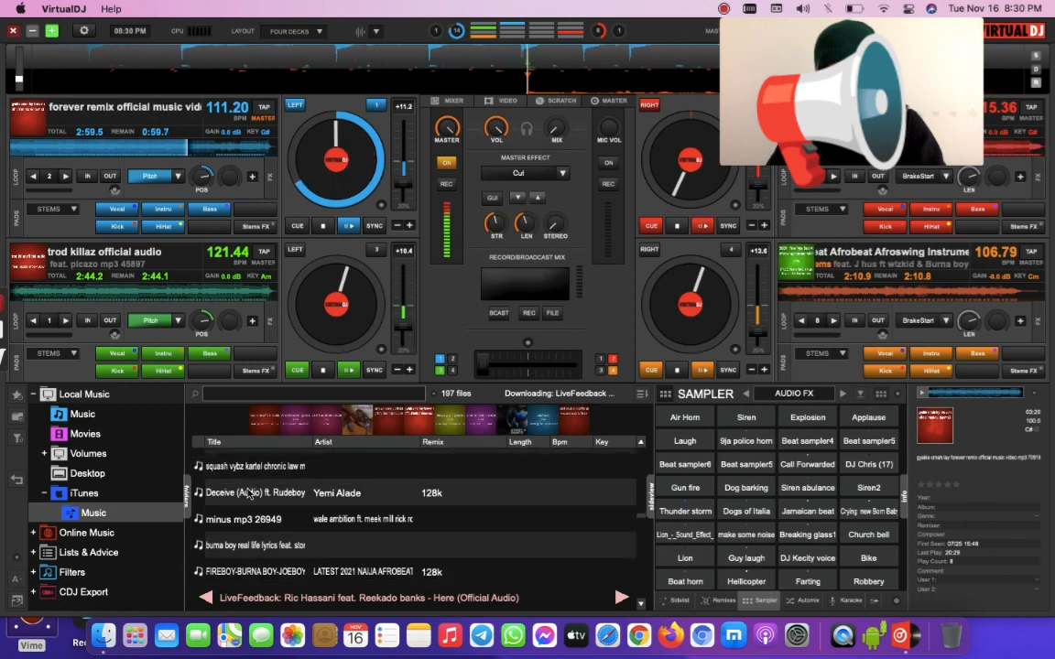
{"action": "left_click_drag", "start_coordinate": [240, 491], "coordinate": [210, 361]}
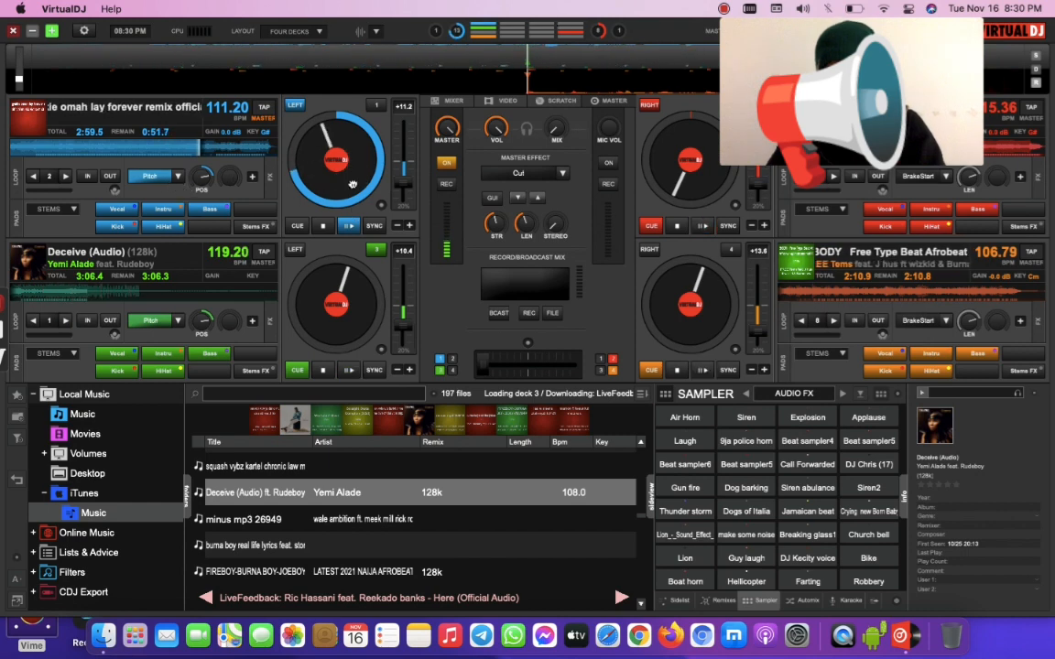
Brake deck 1 to a stop with the BrakeStart effect and play deck 3 at a tempo of +11.6
{"action": "left_click", "coordinate": [176, 179]}
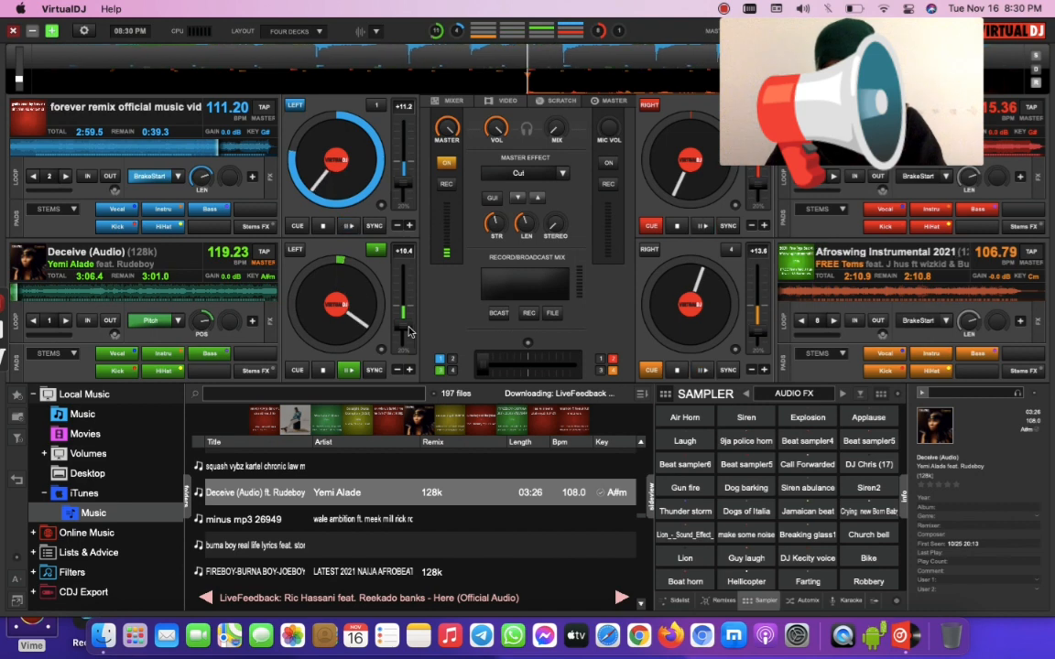
{"action": "scroll", "coordinate": [408, 332], "scroll_direction": "down", "scroll_amount": 3}
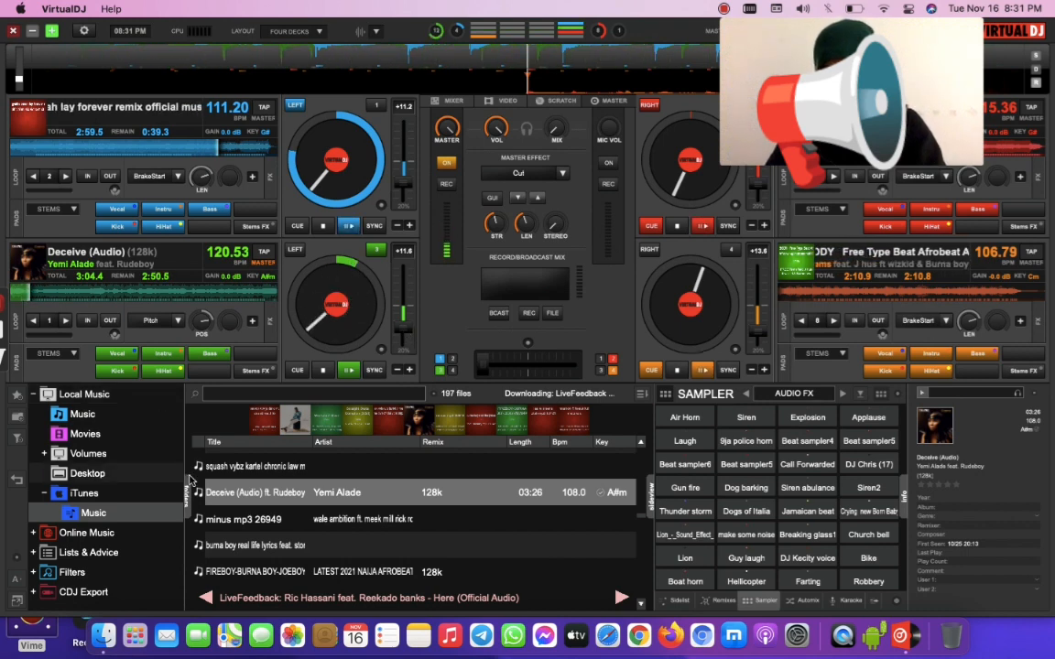
Load the 2pac snoop dogg dr.dre takin over track from the music library onto deck 4
{"action": "scroll", "coordinate": [272, 524], "scroll_direction": "down", "scroll_amount": 3}
{"action": "scroll", "coordinate": [272, 524], "scroll_direction": "down", "scroll_amount": 5}
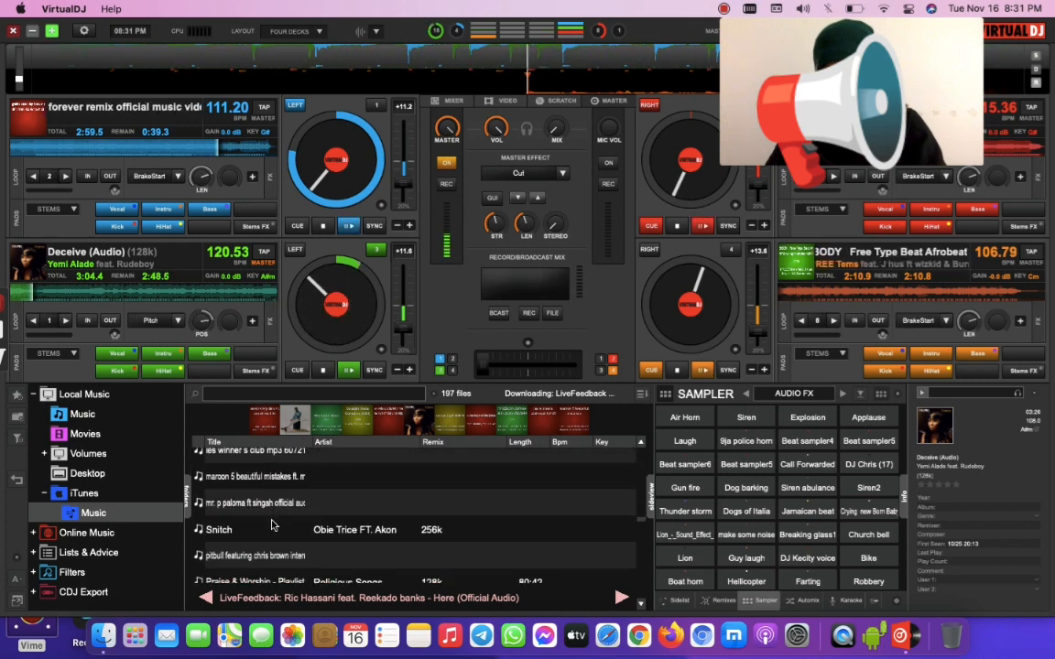
{"action": "scroll", "coordinate": [272, 524], "scroll_direction": "up", "scroll_amount": 4}
{"action": "scroll", "coordinate": [272, 524], "scroll_direction": "down", "scroll_amount": 6}
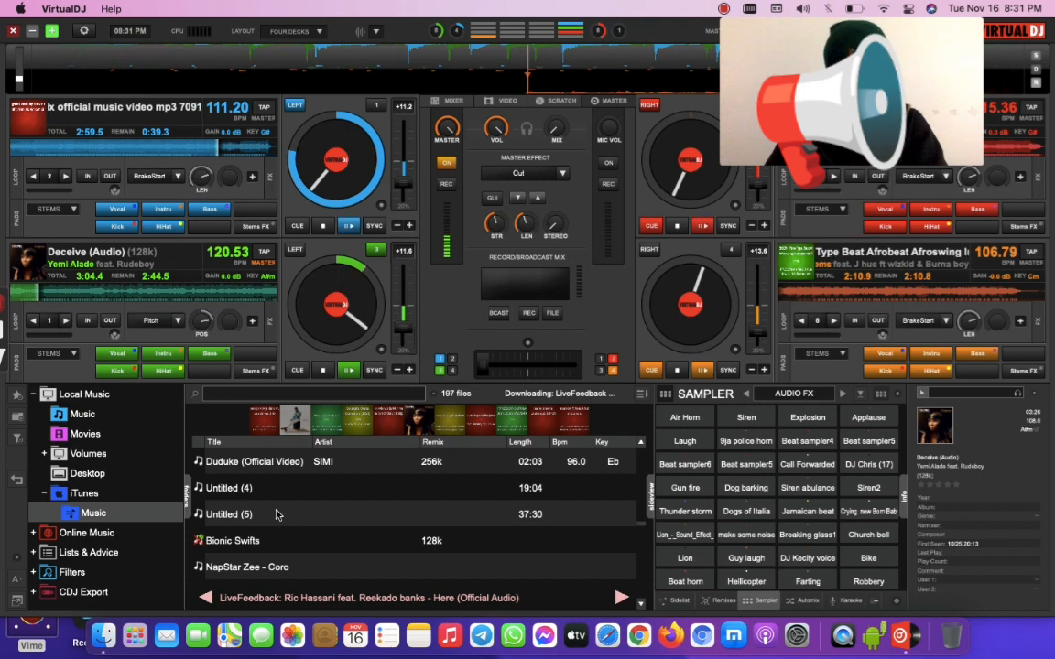
{"action": "scroll", "coordinate": [295, 487], "scroll_direction": "down", "scroll_amount": 3}
{"action": "scroll", "coordinate": [295, 488], "scroll_direction": "down", "scroll_amount": 3}
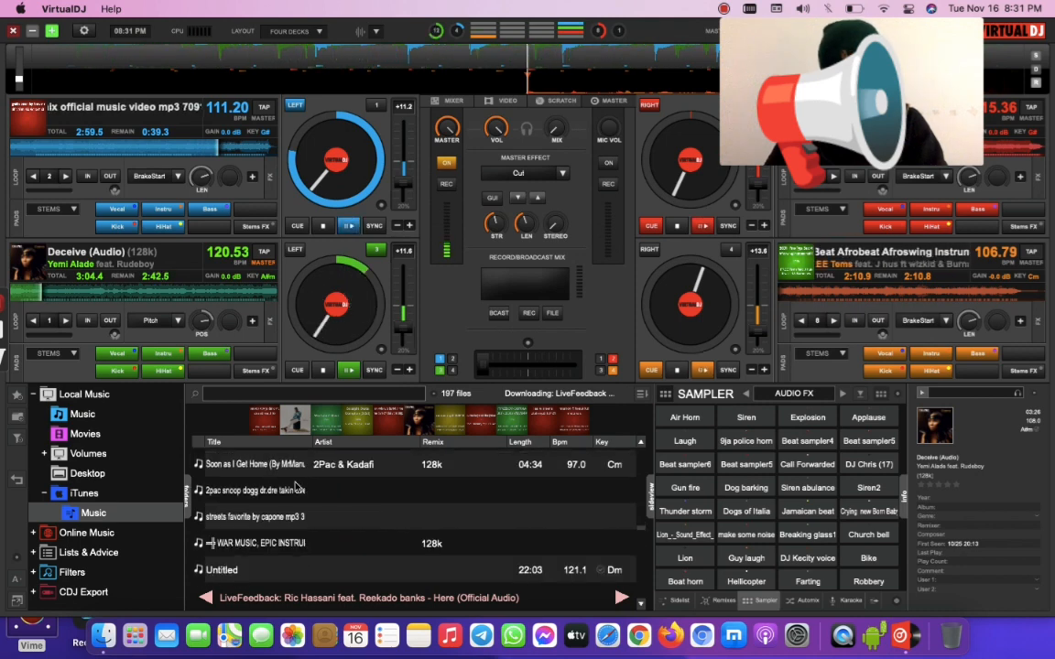
{"action": "left_click_drag", "start_coordinate": [295, 490], "coordinate": [781, 352]}
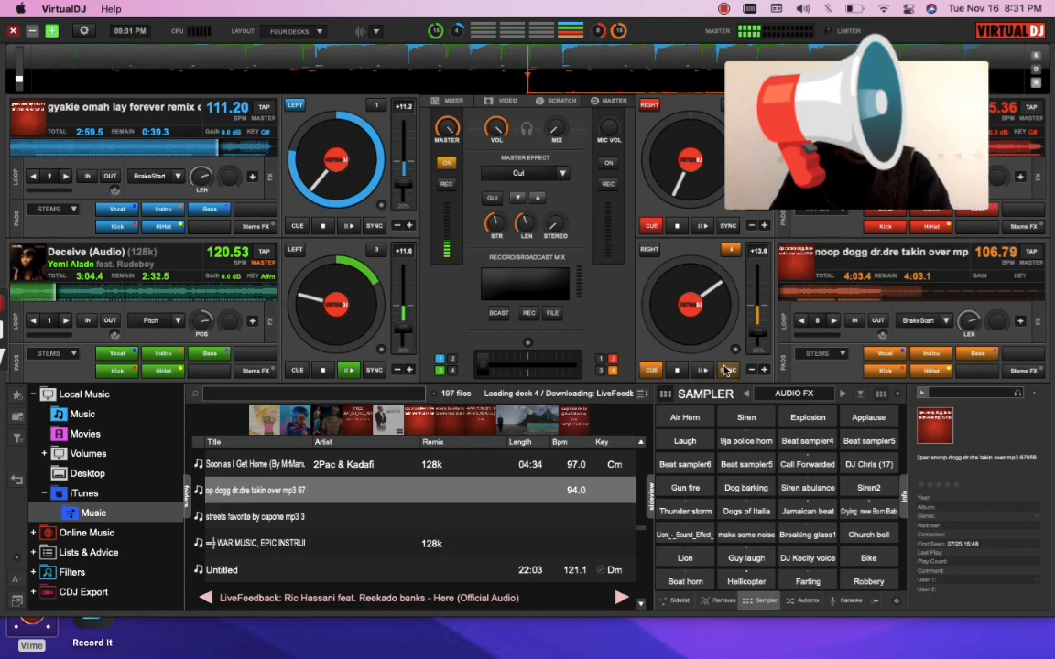
{"action": "scroll", "coordinate": [381, 540], "scroll_direction": "down", "scroll_amount": 10}
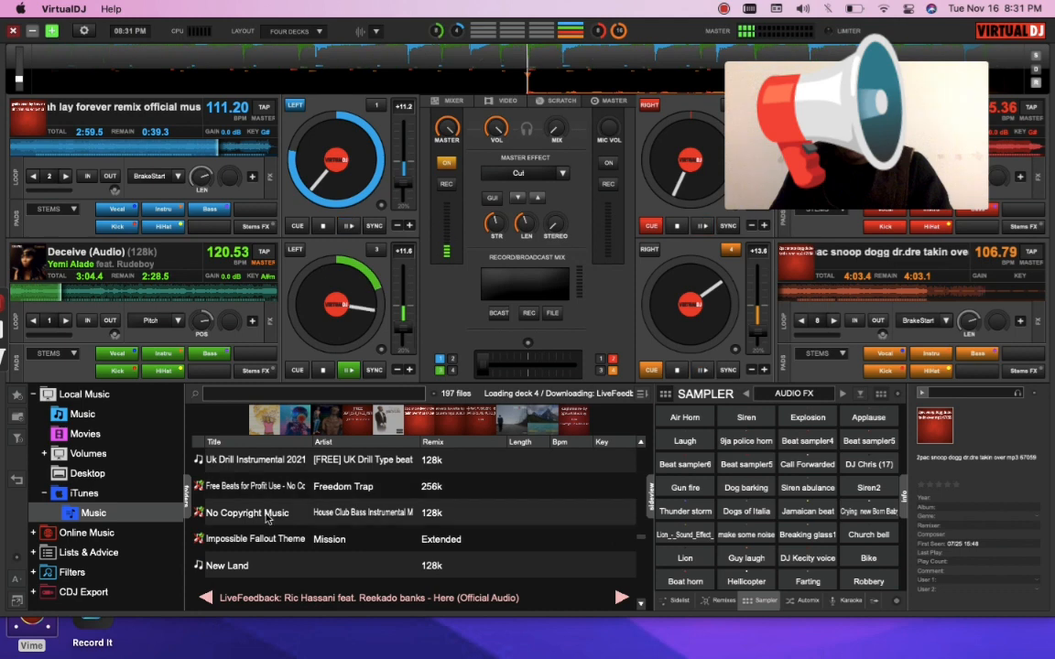
{"action": "scroll", "coordinate": [258, 540], "scroll_direction": "down", "scroll_amount": 10}
{"action": "scroll", "coordinate": [258, 542], "scroll_direction": "down", "scroll_amount": 5}
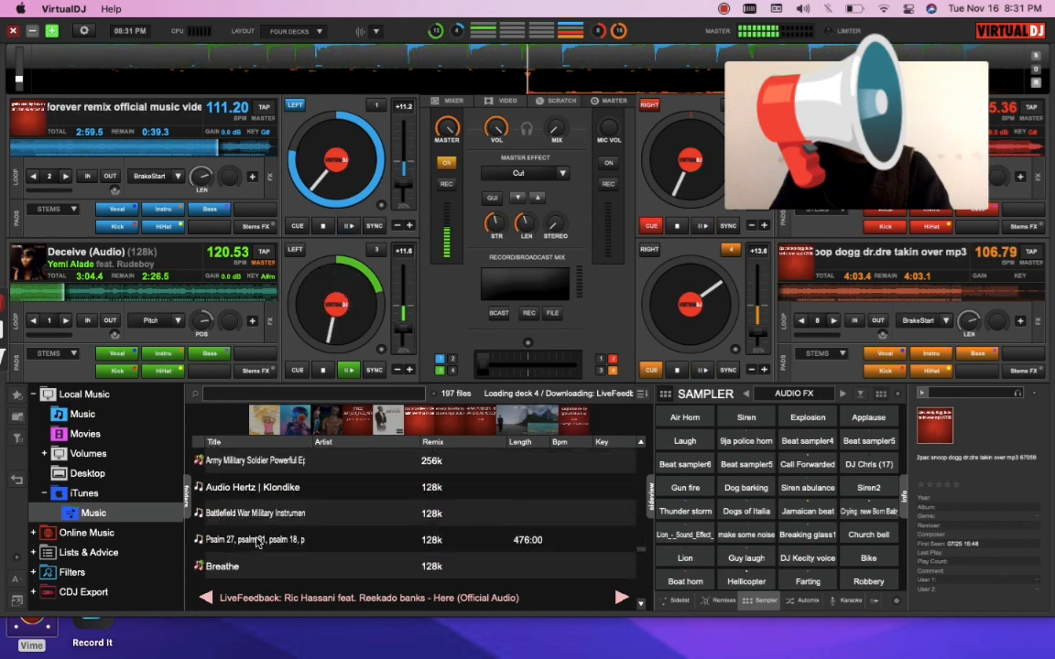
{"action": "scroll", "coordinate": [245, 568], "scroll_direction": "down", "scroll_amount": 5}
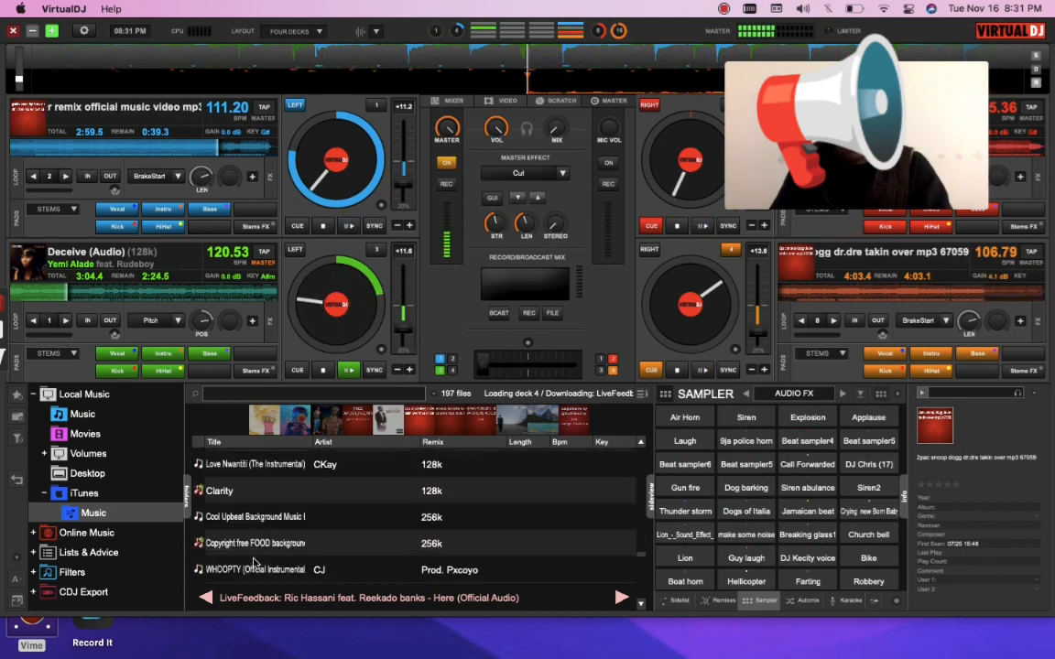
{"action": "scroll", "coordinate": [284, 541], "scroll_direction": "up", "scroll_amount": 3}
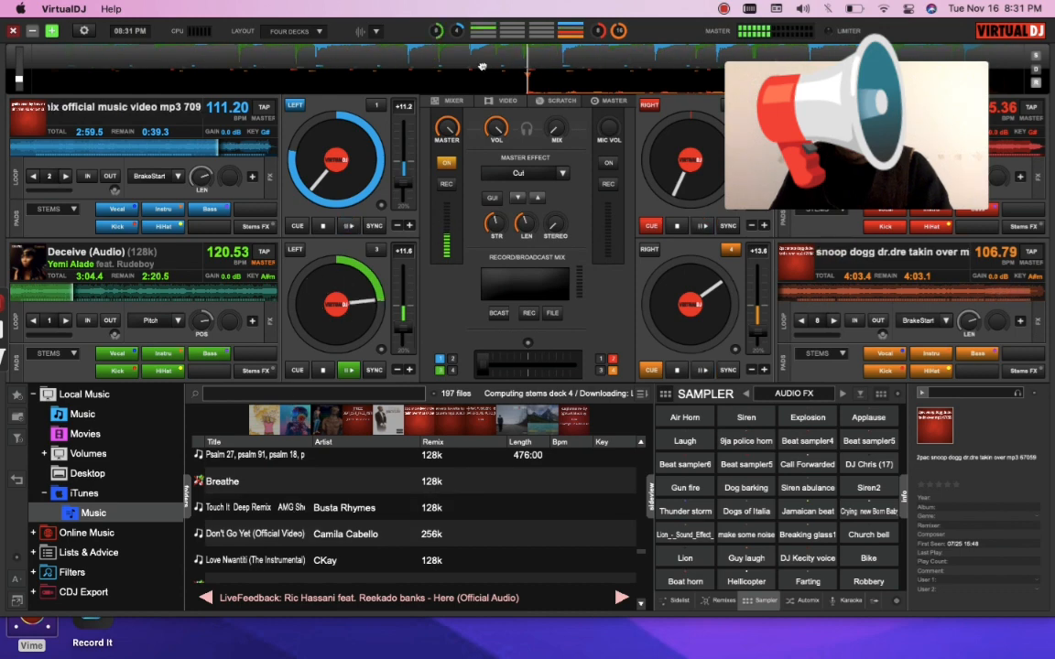
Stop deck 1, returning it to its cue point, and open the list of effects for deck 3
{"action": "left_click", "coordinate": [323, 227]}
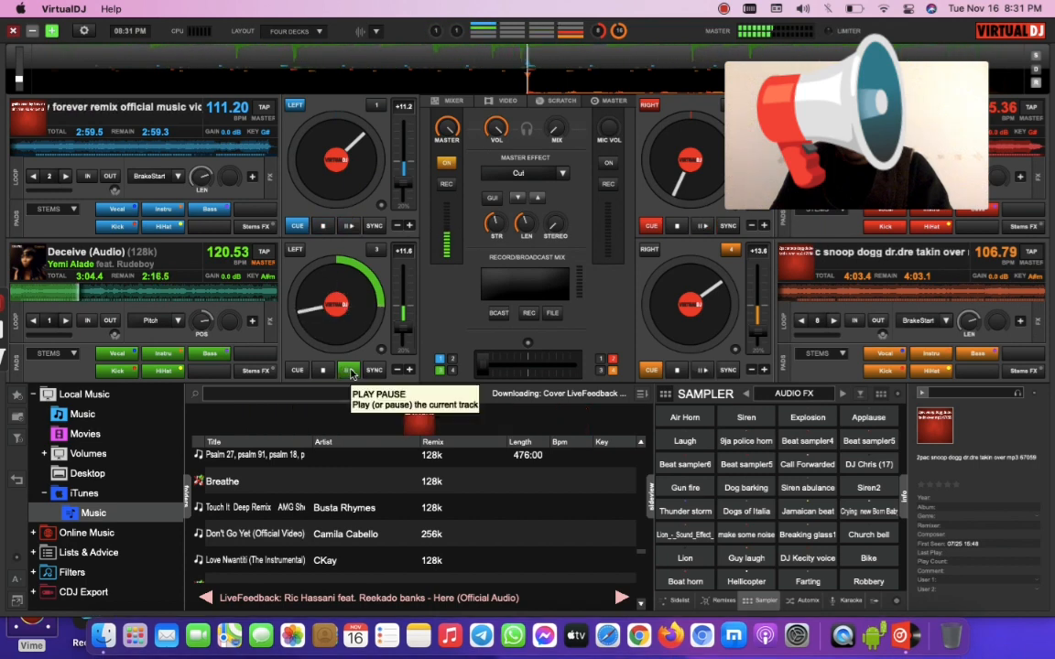
{"action": "left_click", "coordinate": [563, 177]}
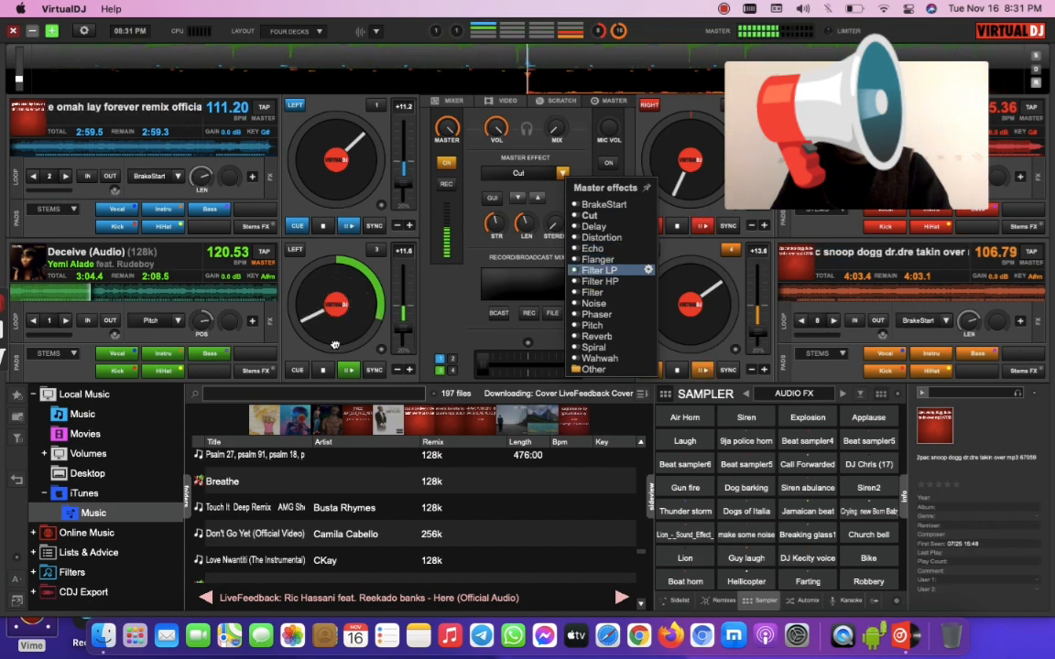
{"action": "left_click", "coordinate": [180, 321]}
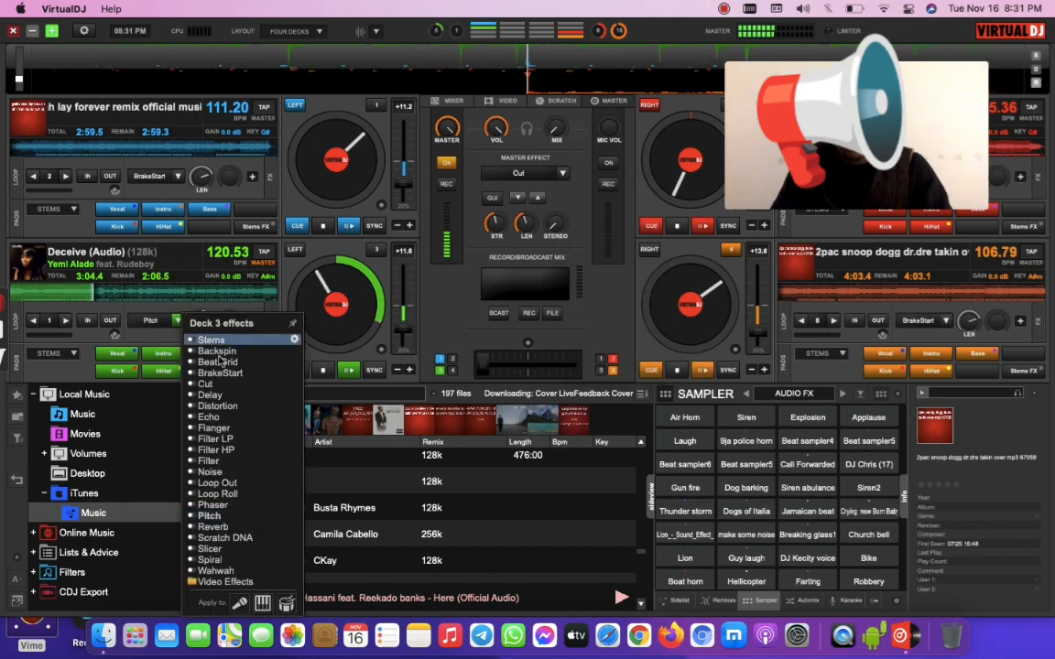